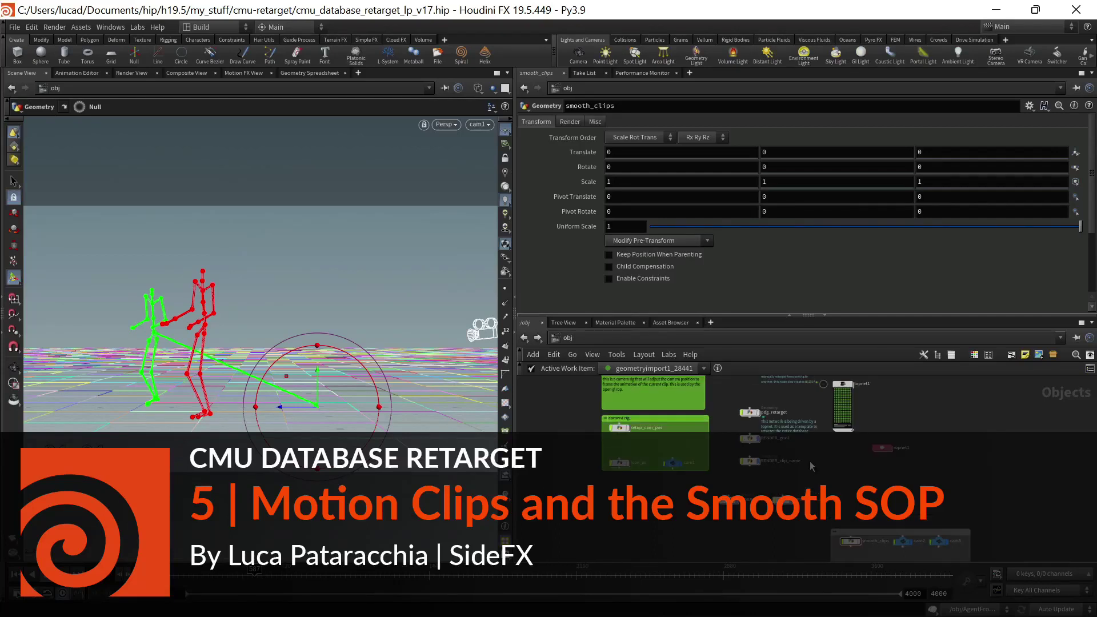
Examine the object network by selecting the topnet1, smooth_clips and AgentFromSOPs2 nodes in turn
{"action": "scroll", "coordinate": [810, 461], "scroll_direction": "up", "scroll_amount": 2}
{"action": "left_click", "coordinate": [843, 417]}
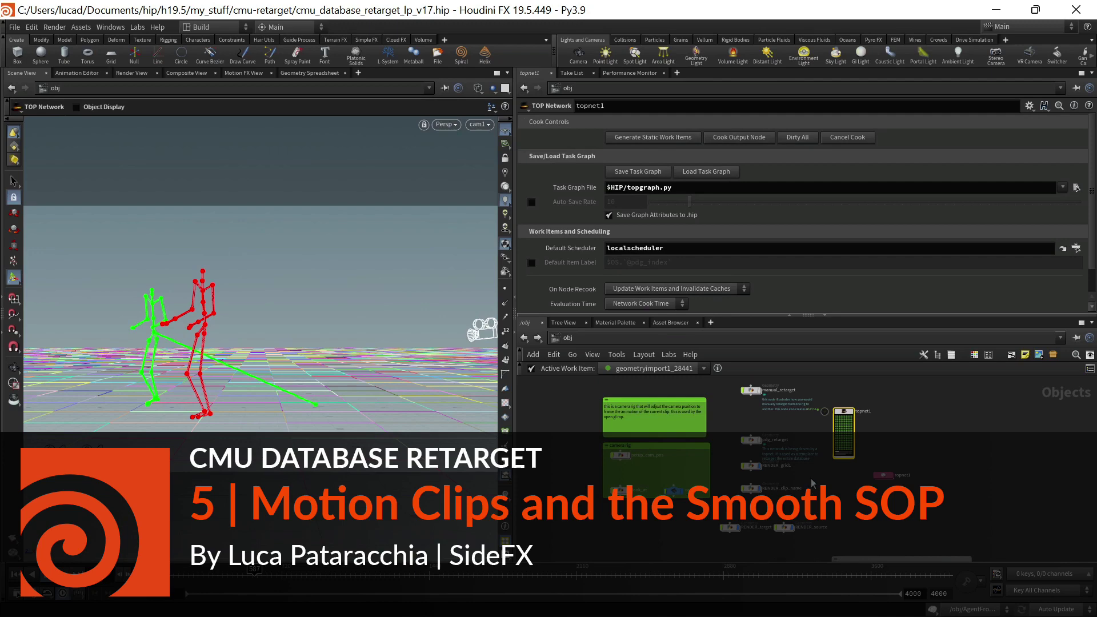
{"action": "scroll", "coordinate": [783, 481], "scroll_direction": "down", "scroll_amount": 3}
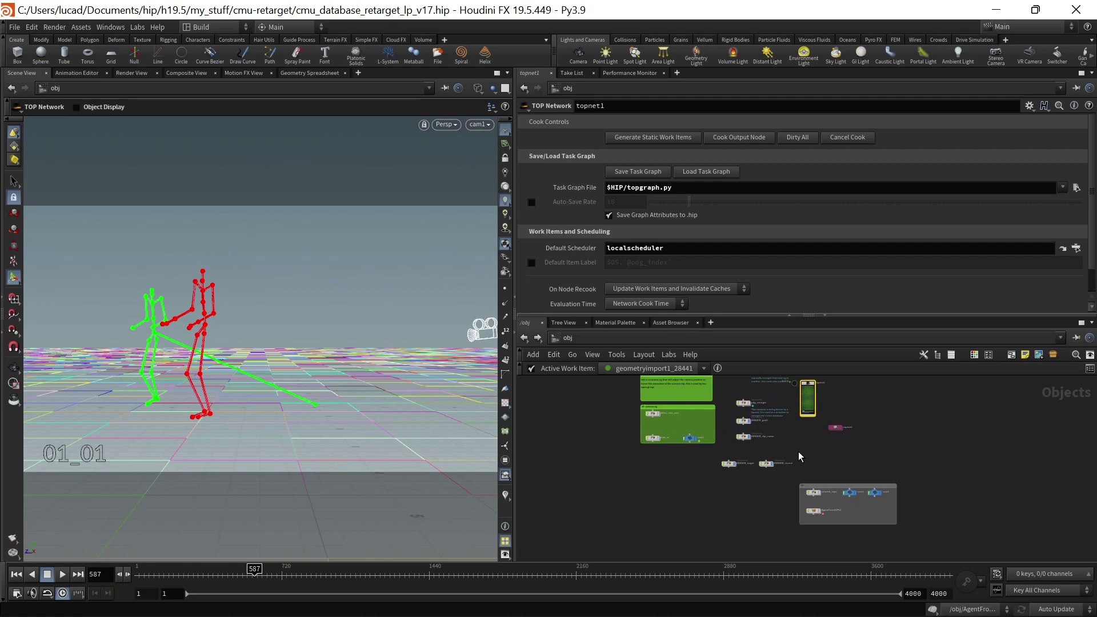
{"action": "scroll", "coordinate": [827, 474], "scroll_direction": "up", "scroll_amount": 3}
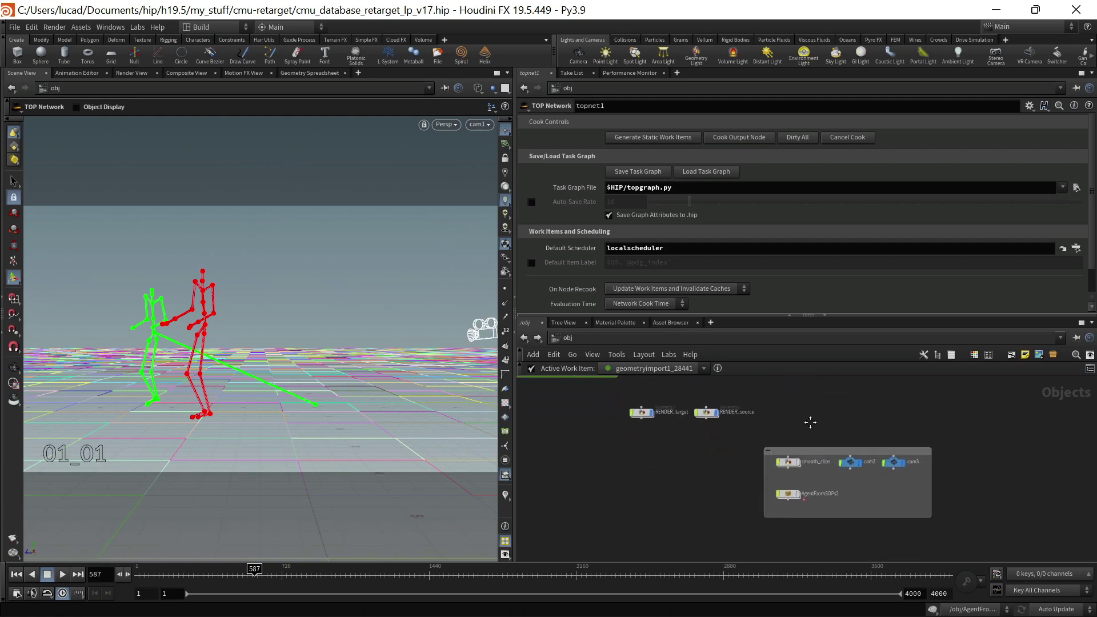
{"action": "scroll", "coordinate": [804, 444], "scroll_direction": "up", "scroll_amount": 2}
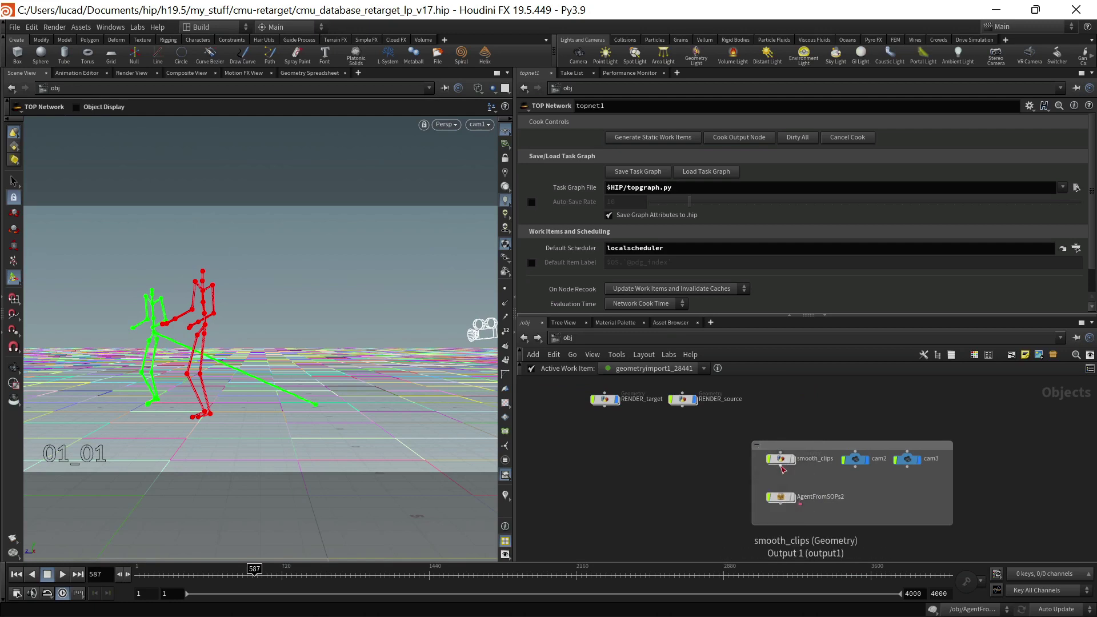
{"action": "left_click", "coordinate": [780, 458]}
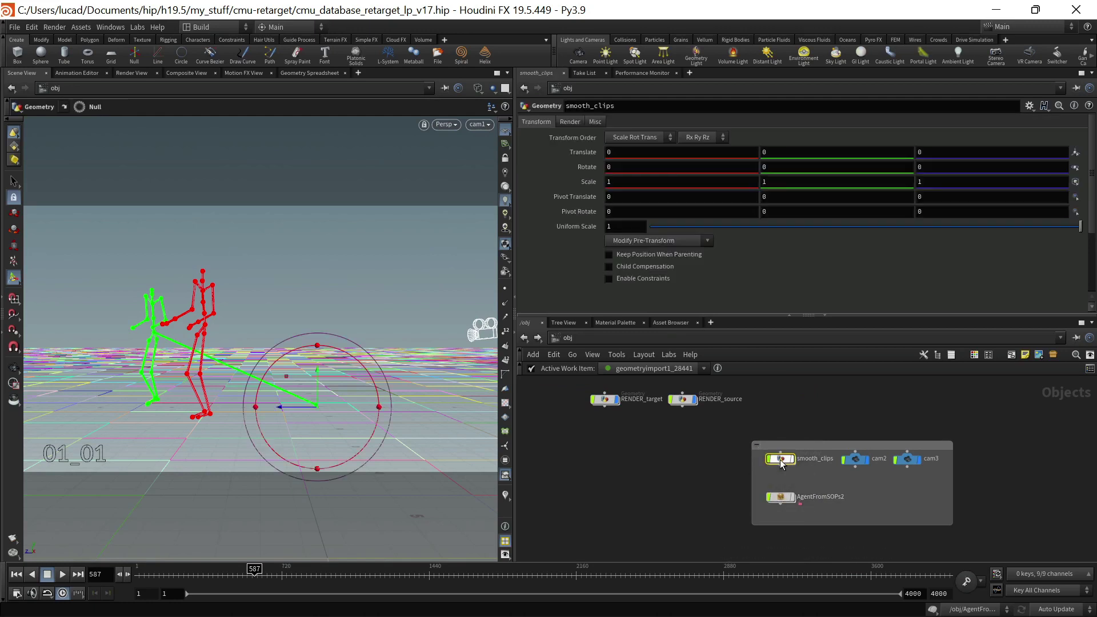
{"action": "left_click", "coordinate": [781, 503]}
{"action": "left_click", "coordinate": [783, 522]}
{"action": "left_click", "coordinate": [786, 503]}
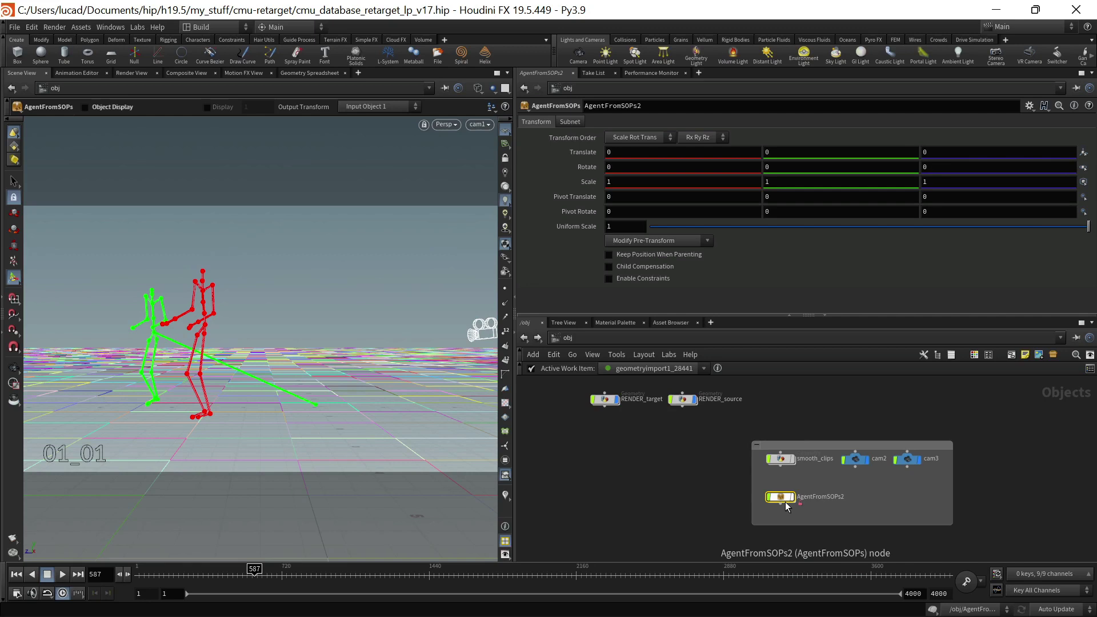
Enter the smooth_clips geometry network and frame its skeleton in the viewport
{"action": "double_click", "coordinate": [780, 459]}
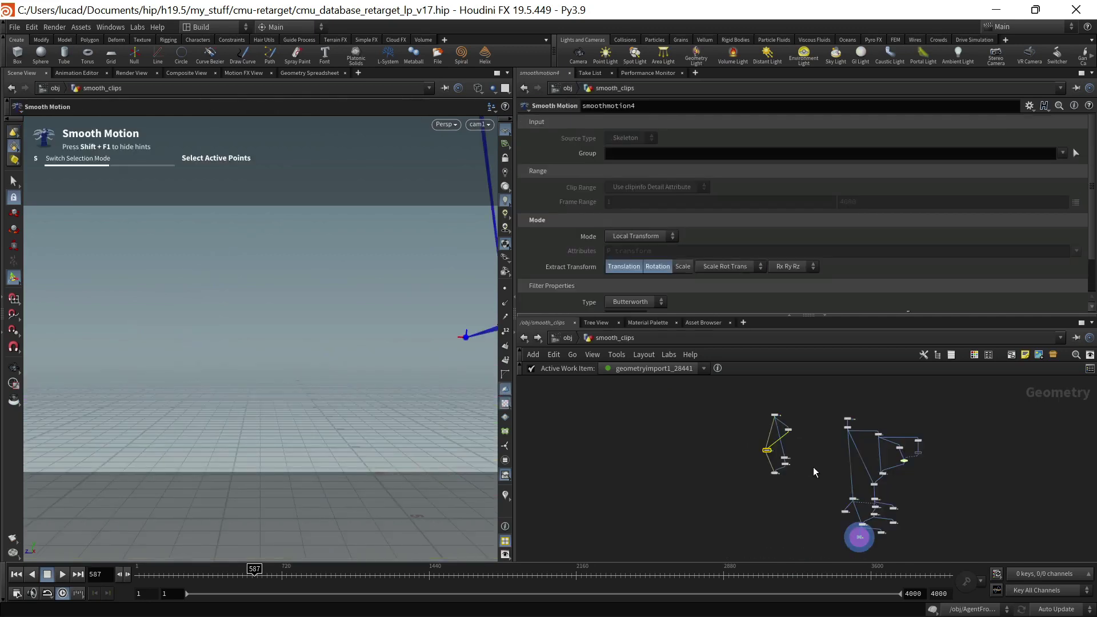
{"action": "middle_click_drag", "start_coordinate": [814, 467], "coordinate": [738, 459]}
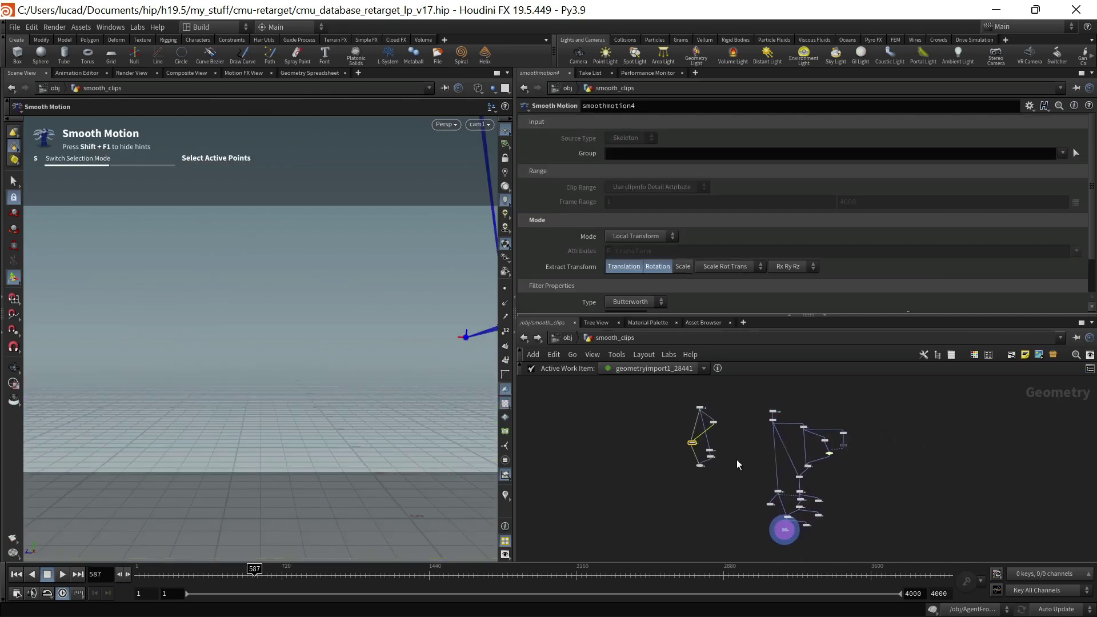
{"action": "key", "text": "space+g"}
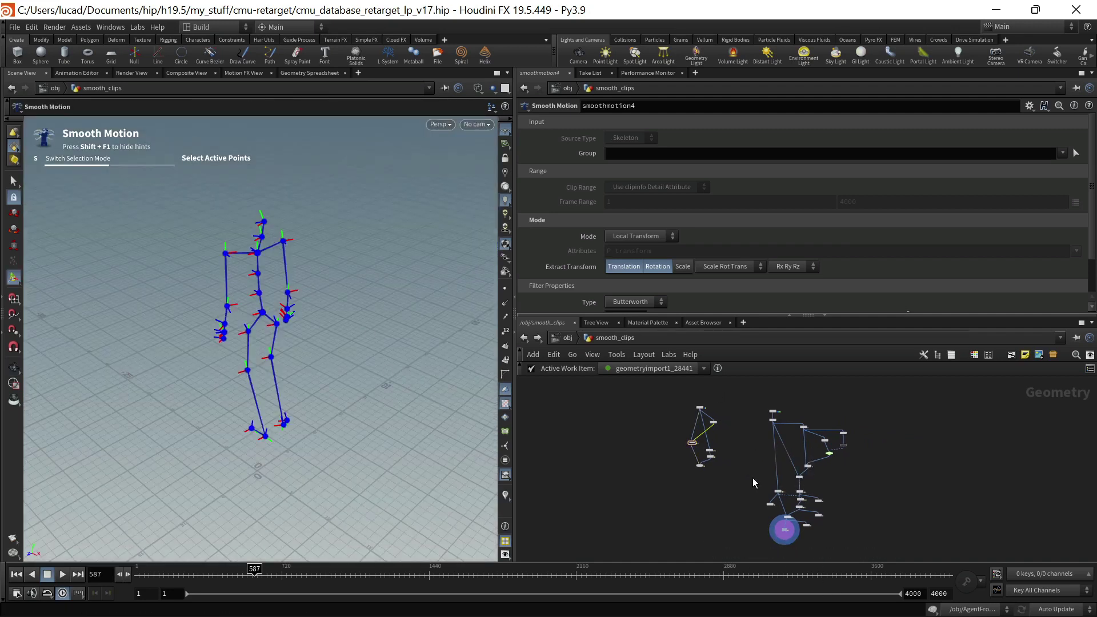
Select the larger node tree, the smaller group beside it, and finally smoothmotion4 alone to review its parameters
{"action": "left_click_drag", "start_coordinate": [753, 393], "coordinate": [914, 543]}
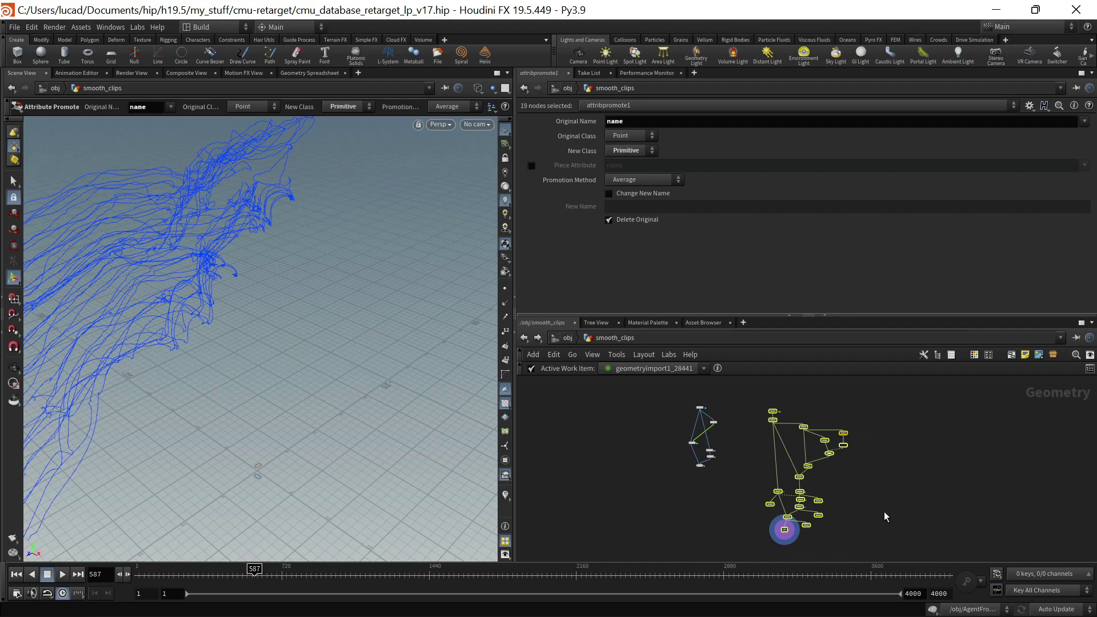
{"action": "left_click", "coordinate": [666, 497]}
{"action": "scroll", "coordinate": [661, 500], "scroll_direction": "up", "scroll_amount": 3}
{"action": "left_click_drag", "start_coordinate": [663, 432], "coordinate": [769, 522]}
{"action": "scroll", "coordinate": [694, 509], "scroll_direction": "up", "scroll_amount": 5}
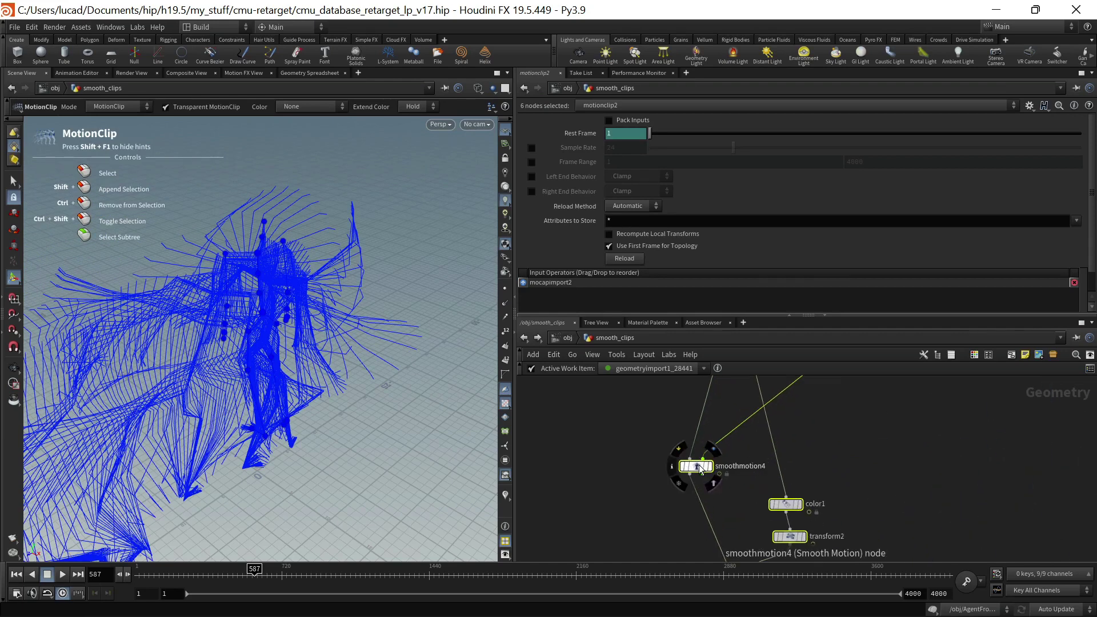
{"action": "left_click", "coordinate": [699, 466]}
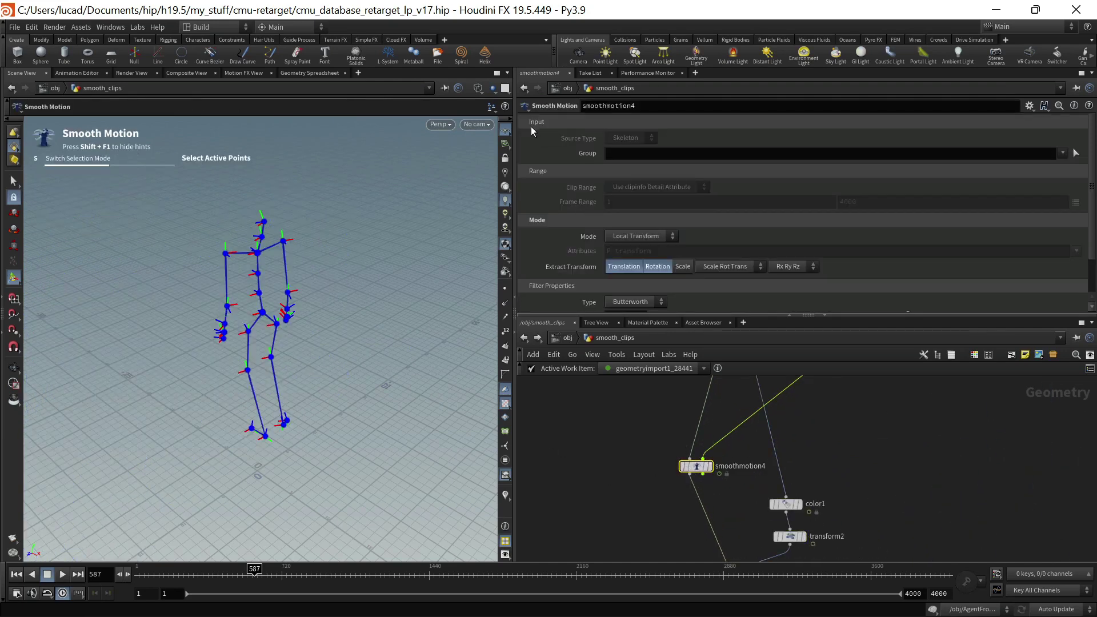
Select the mocapimport1 node at the head of the larger tree and display its source motion capture
{"action": "scroll", "coordinate": [639, 467], "scroll_direction": "down", "scroll_amount": 6}
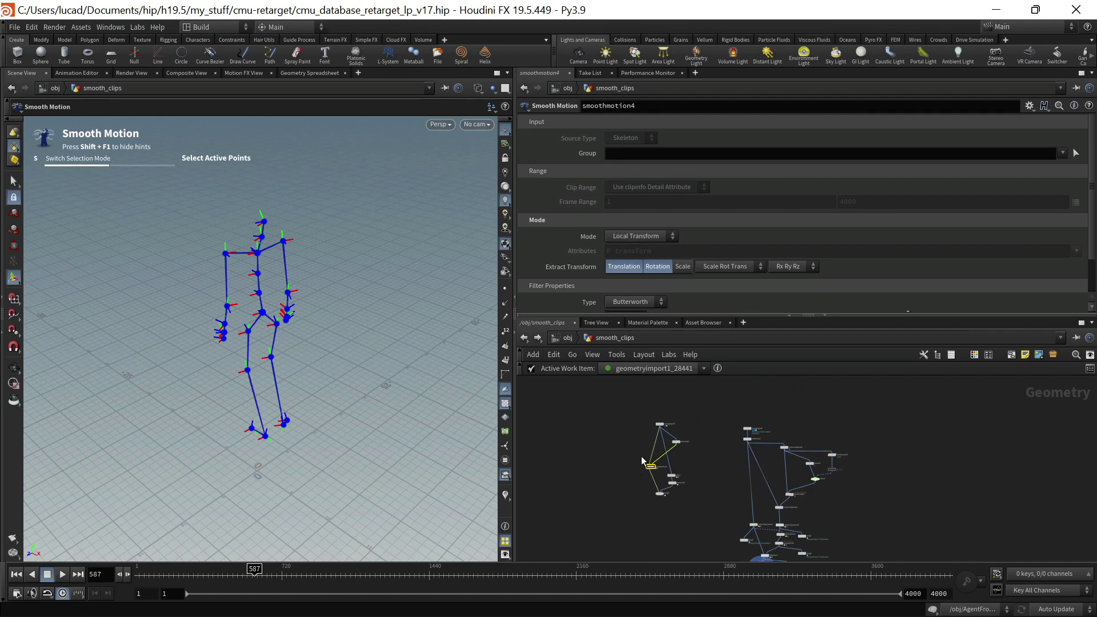
{"action": "middle_click_drag", "start_coordinate": [735, 491], "coordinate": [741, 462]}
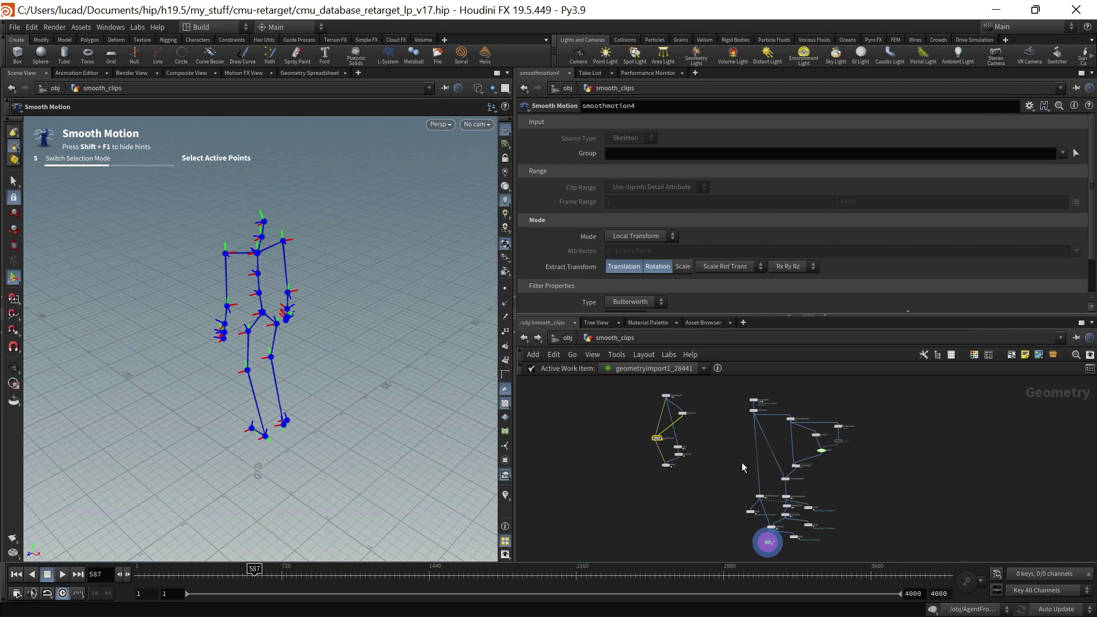
{"action": "middle_click_drag", "start_coordinate": [777, 442], "coordinate": [751, 450]}
{"action": "scroll", "coordinate": [730, 419], "scroll_direction": "up", "scroll_amount": 3}
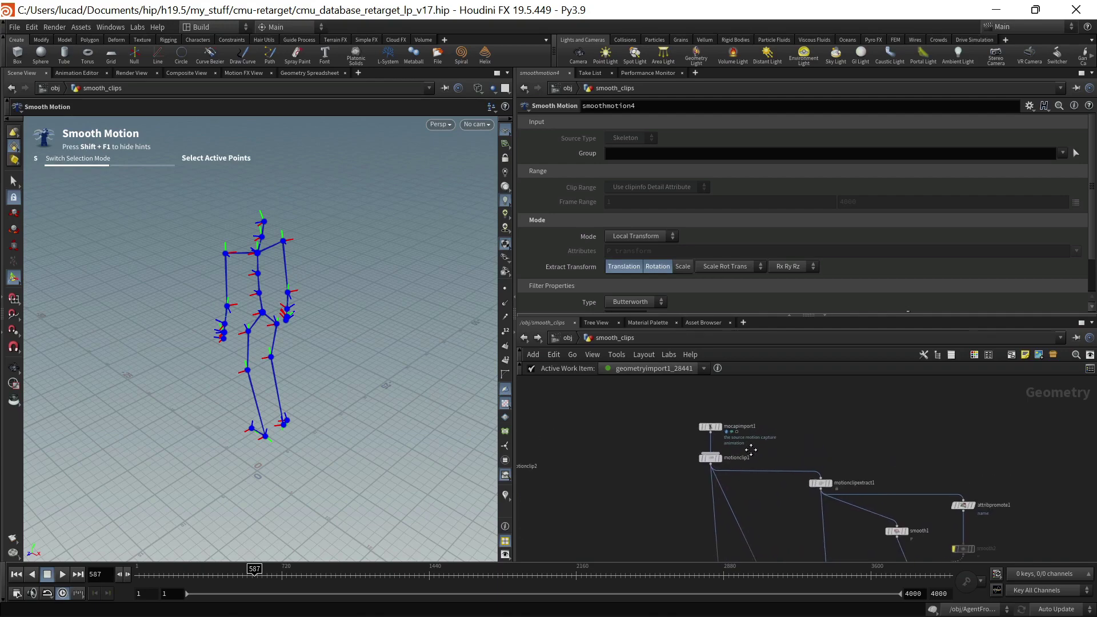
{"action": "scroll", "coordinate": [751, 451], "scroll_direction": "up", "scroll_amount": 2}
{"action": "mouse_move", "coordinate": [713, 422]}
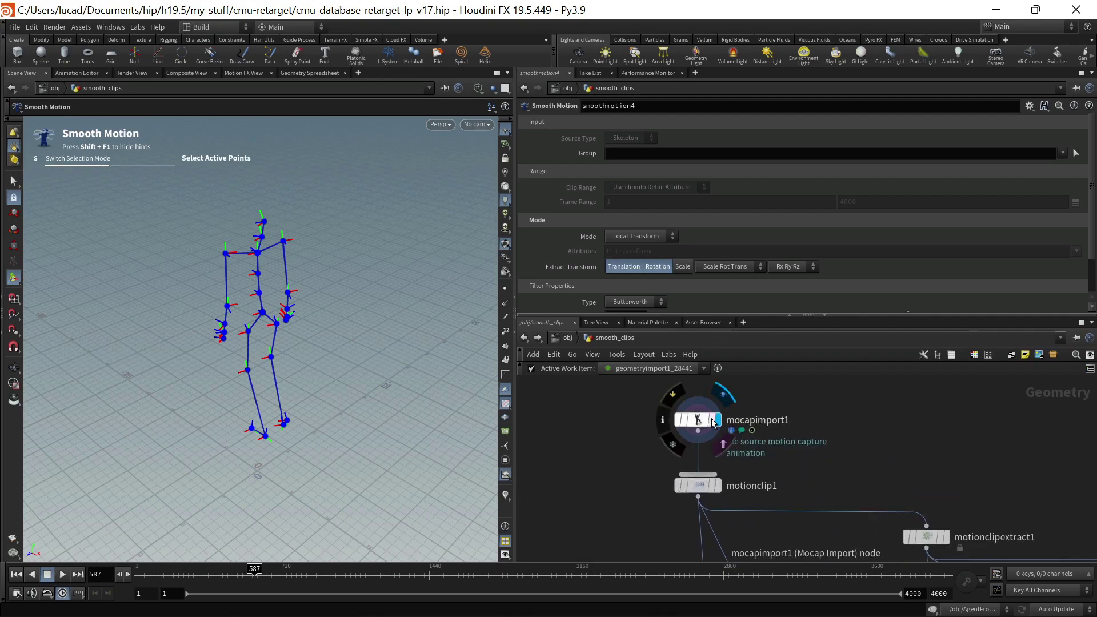
{"action": "left_click", "coordinate": [713, 422]}
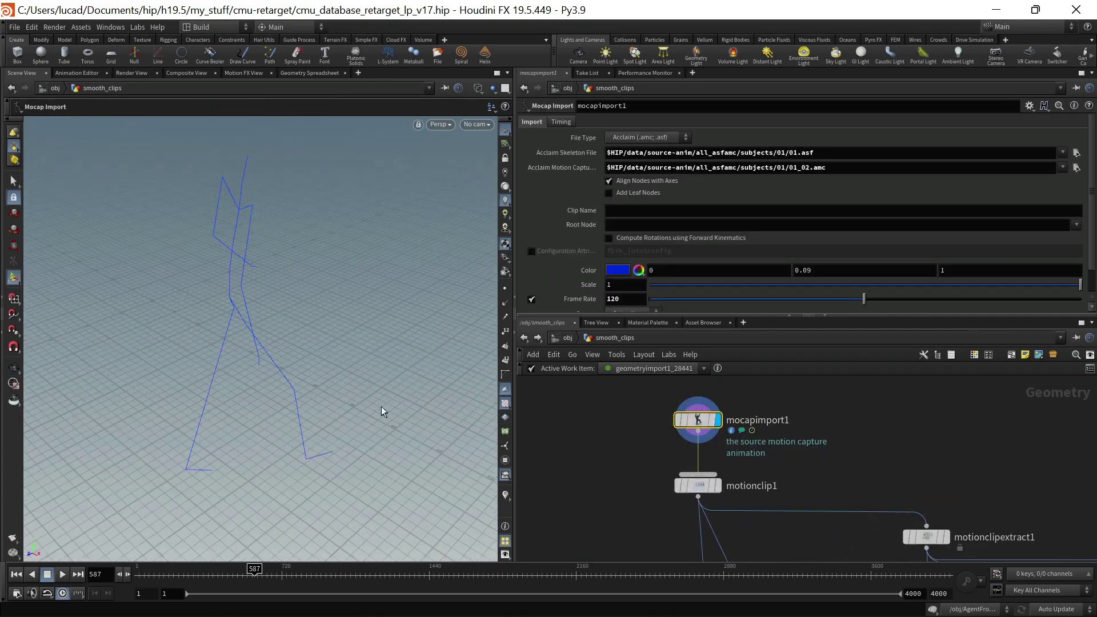
Scrub the timeline to frame 336 and inspect the captured skeleton's motion from several angles
{"action": "left_click_drag", "start_coordinate": [381, 407], "coordinate": [343, 365], "text": "alt"}
{"action": "right_click_drag", "start_coordinate": [343, 365], "coordinate": [228, 480], "text": "alt"}
{"action": "mouse_move", "coordinate": [222, 570]}
{"action": "left_mouse_down"}
{"action": "mouse_move", "coordinate": [193, 570]}
{"action": "mouse_move", "coordinate": [205, 569]}
{"action": "left_mouse_up"}
{"action": "scroll", "coordinate": [787, 457], "scroll_direction": "down", "scroll_amount": 3}
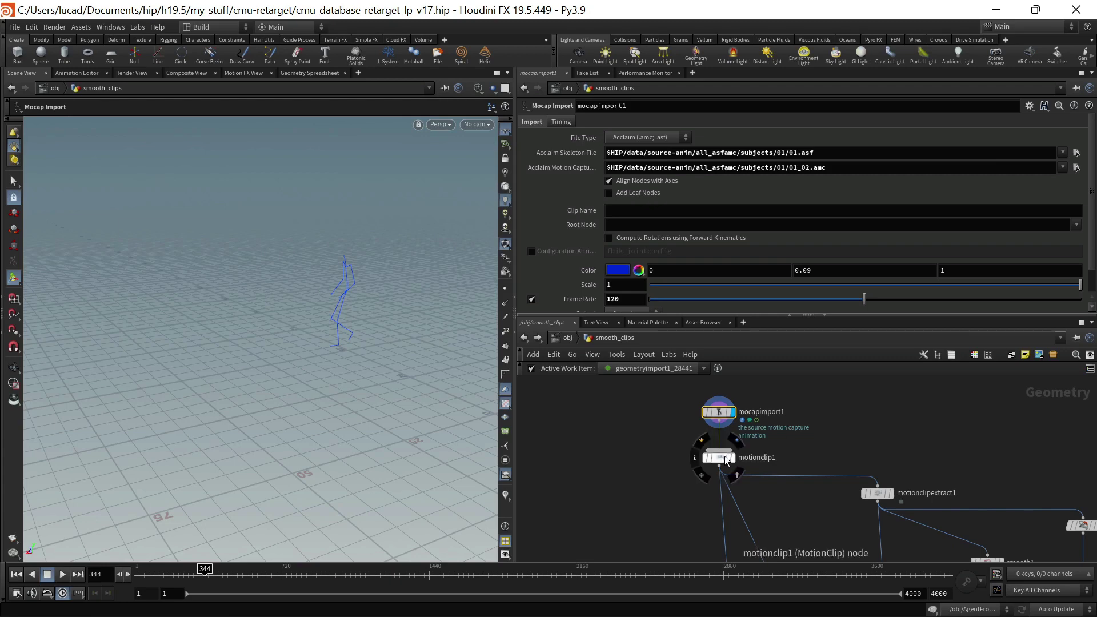
{"action": "left_click_drag", "start_coordinate": [223, 392], "coordinate": [266, 382], "text": "alt"}
{"action": "left_click_drag", "start_coordinate": [178, 571], "coordinate": [203, 569]}
Display and select the motionclip1 node and view the full motion clip from another angle
{"action": "scroll", "coordinate": [776, 475], "scroll_direction": "up", "scroll_amount": 3}
{"action": "left_click", "coordinate": [700, 444]}
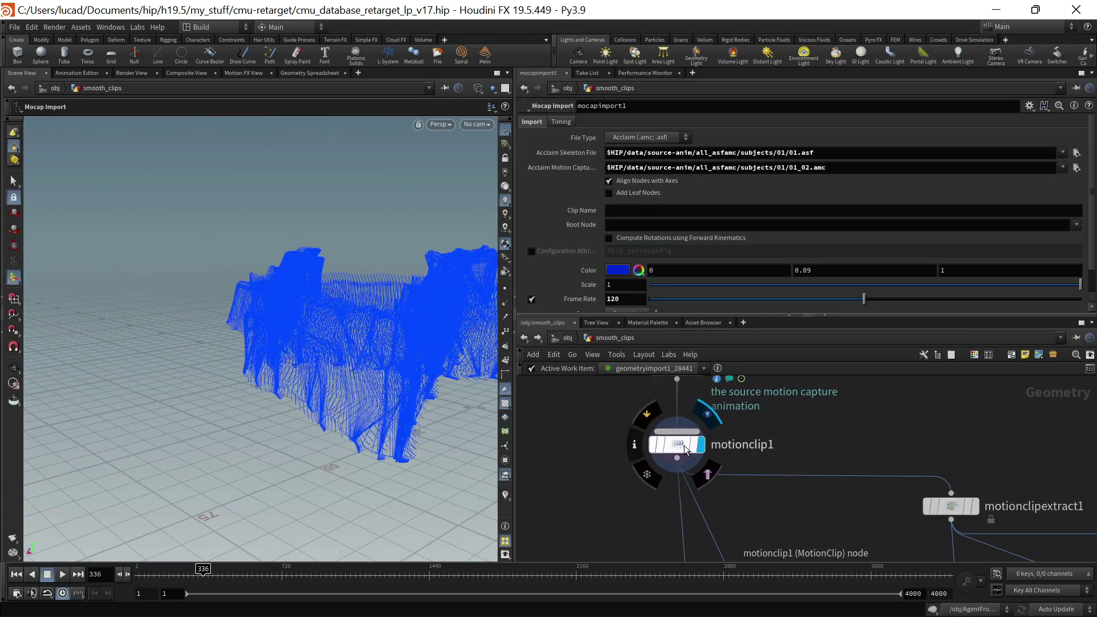
{"action": "left_click", "coordinate": [677, 444]}
{"action": "key", "text": "Escape"}
{"action": "left_click_drag", "start_coordinate": [326, 438], "coordinate": [223, 423]}
{"action": "key", "text": "Return"}
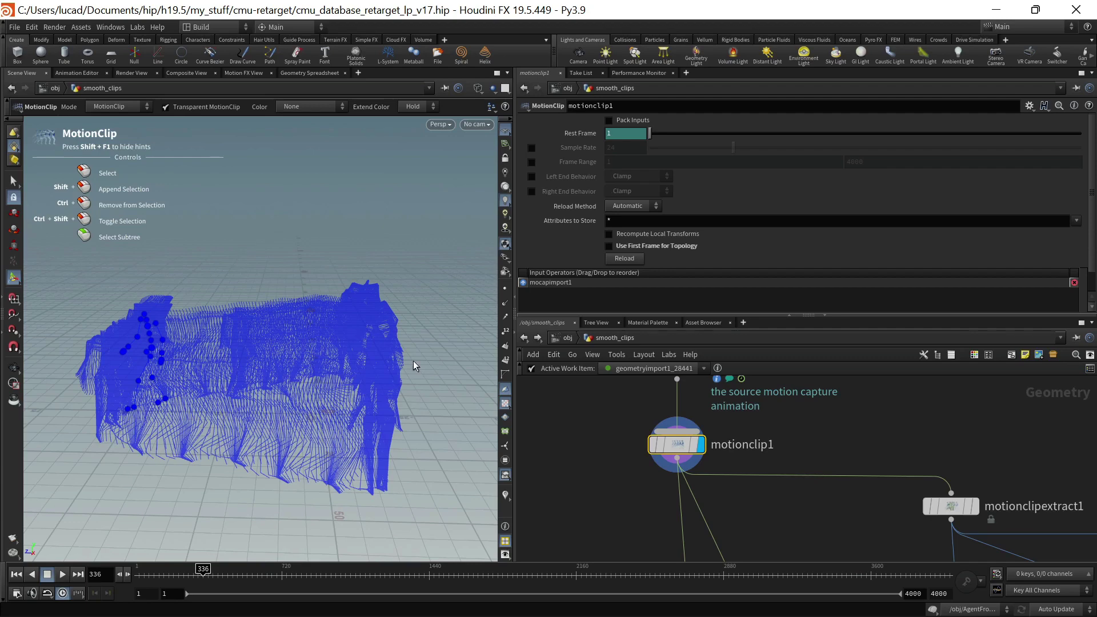
Display and select motionclipextract1 and inspect its motion trails from several angles
{"action": "scroll", "coordinate": [780, 509], "scroll_direction": "down", "scroll_amount": 5}
{"action": "scroll", "coordinate": [698, 489], "scroll_direction": "up", "scroll_amount": 4}
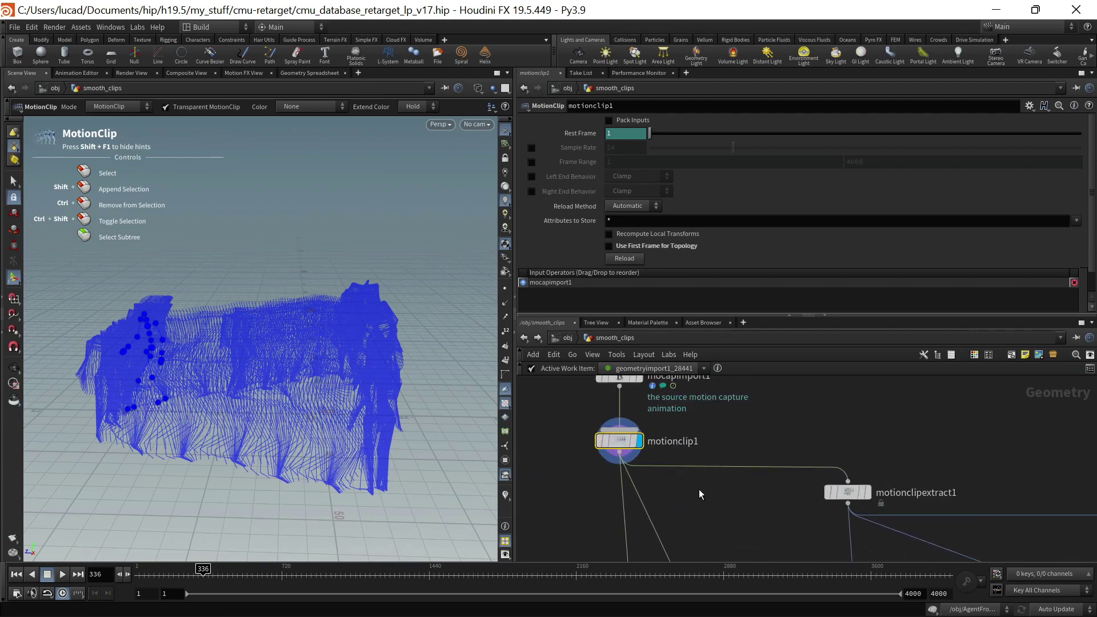
{"action": "left_click", "coordinate": [863, 493]}
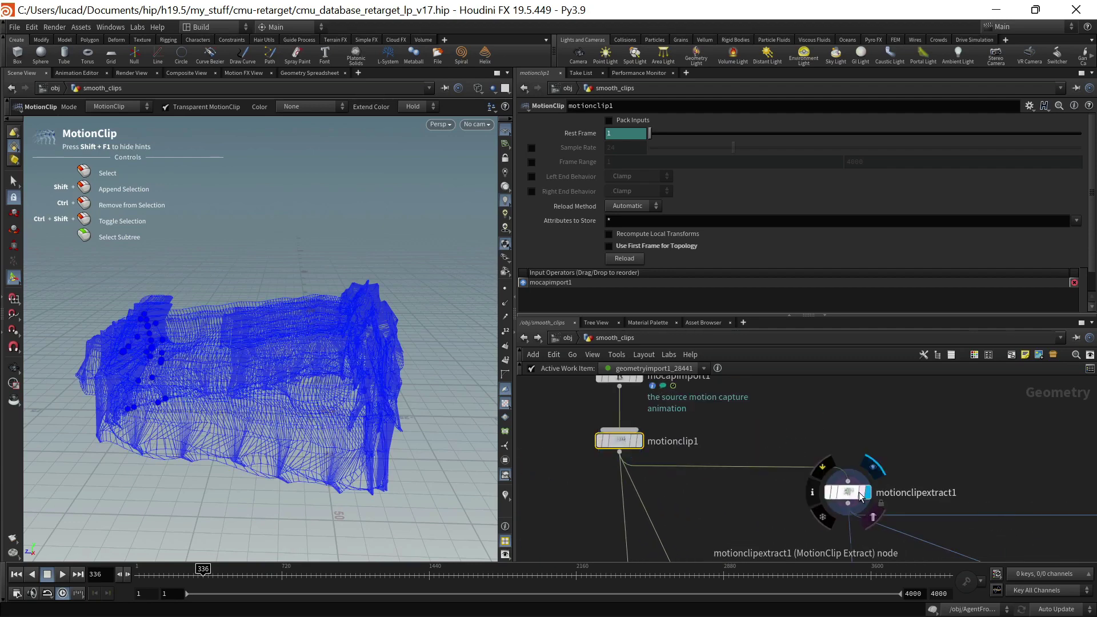
{"action": "left_click", "coordinate": [850, 493]}
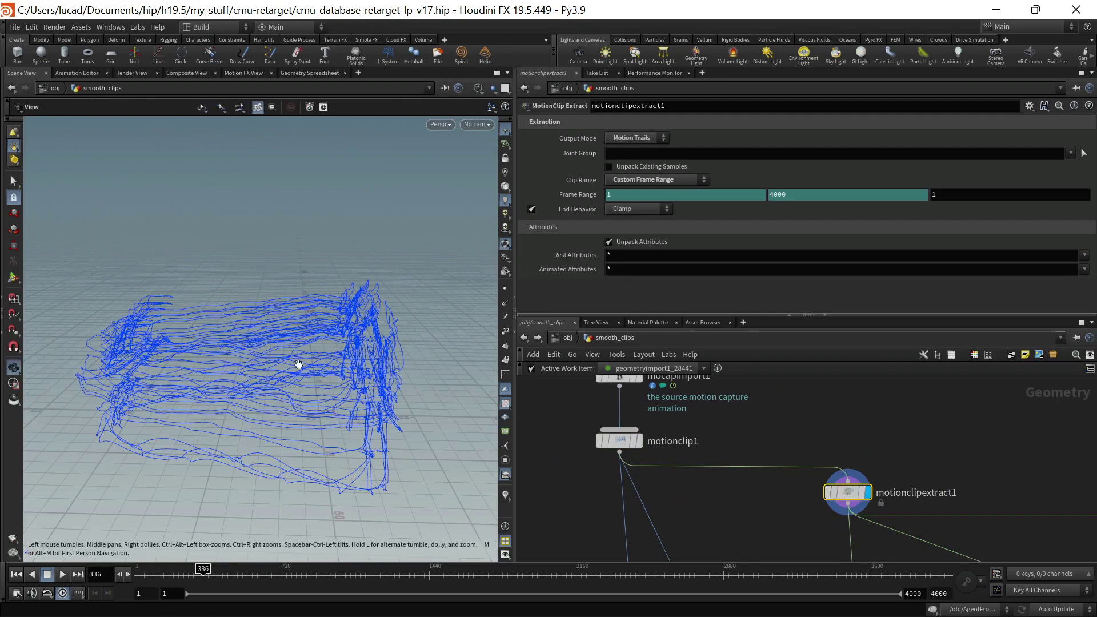
{"action": "left_click_drag", "start_coordinate": [296, 365], "coordinate": [331, 345], "text": "alt"}
{"action": "right_click_drag", "start_coordinate": [272, 367], "coordinate": [338, 342], "text": "alt"}
{"action": "left_click_drag", "start_coordinate": [347, 341], "coordinate": [400, 291]}
{"action": "left_click_drag", "start_coordinate": [409, 253], "coordinate": [421, 269]}
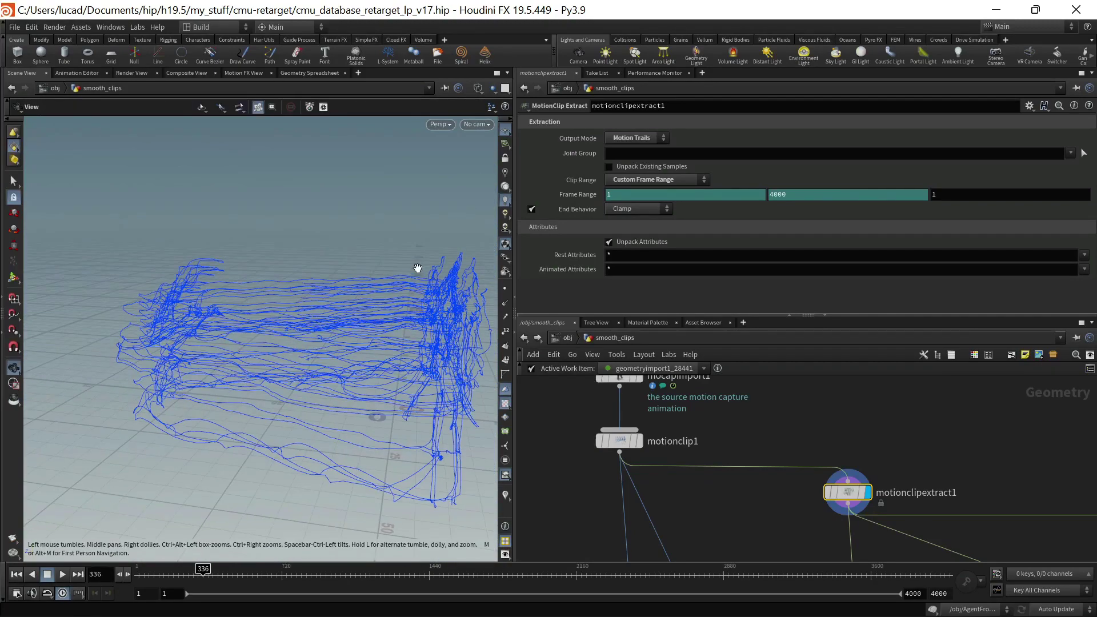
{"action": "left_click_drag", "start_coordinate": [355, 286], "coordinate": [363, 309]}
Display the smooth1 node below motionclipextract1 and select it to show its parameters
{"action": "scroll", "coordinate": [918, 433], "scroll_direction": "down", "scroll_amount": 5}
{"action": "middle_click_drag", "start_coordinate": [919, 433], "coordinate": [849, 416]}
{"action": "scroll", "coordinate": [851, 419], "scroll_direction": "up", "scroll_amount": 3}
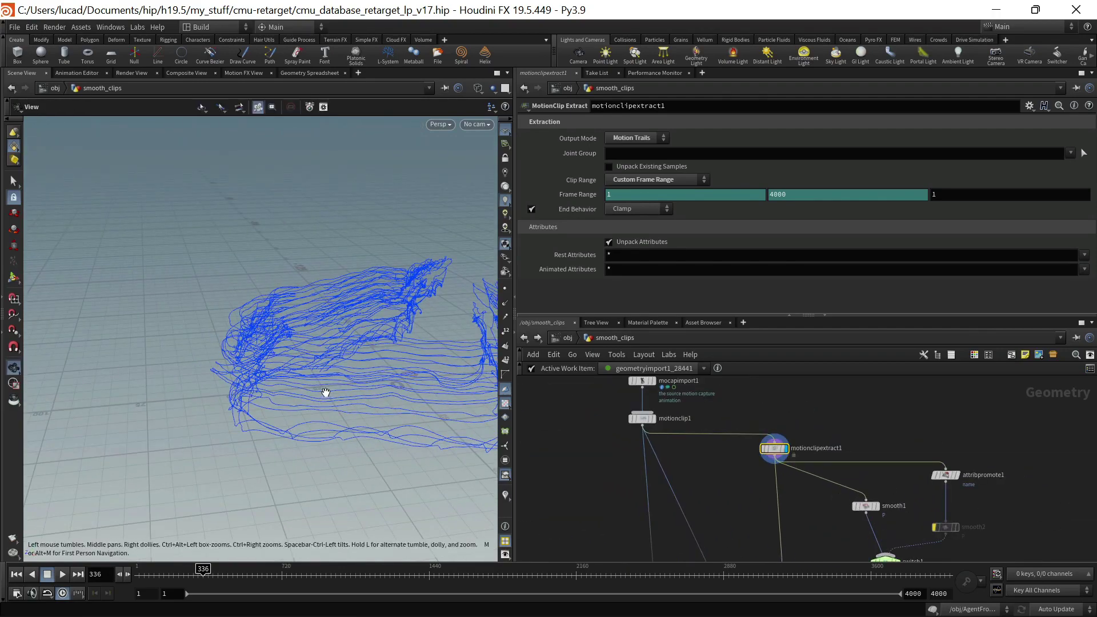
{"action": "left_click_drag", "start_coordinate": [323, 387], "coordinate": [388, 365]}
{"action": "scroll", "coordinate": [869, 522], "scroll_direction": "up", "scroll_amount": 2}
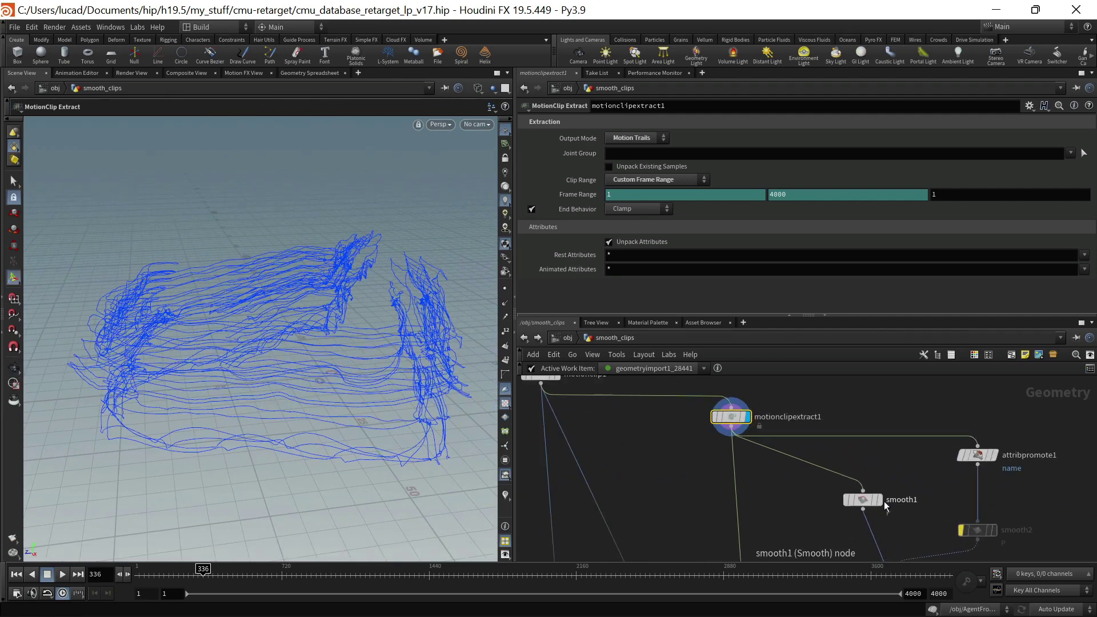
{"action": "mouse_move", "coordinate": [878, 503]}
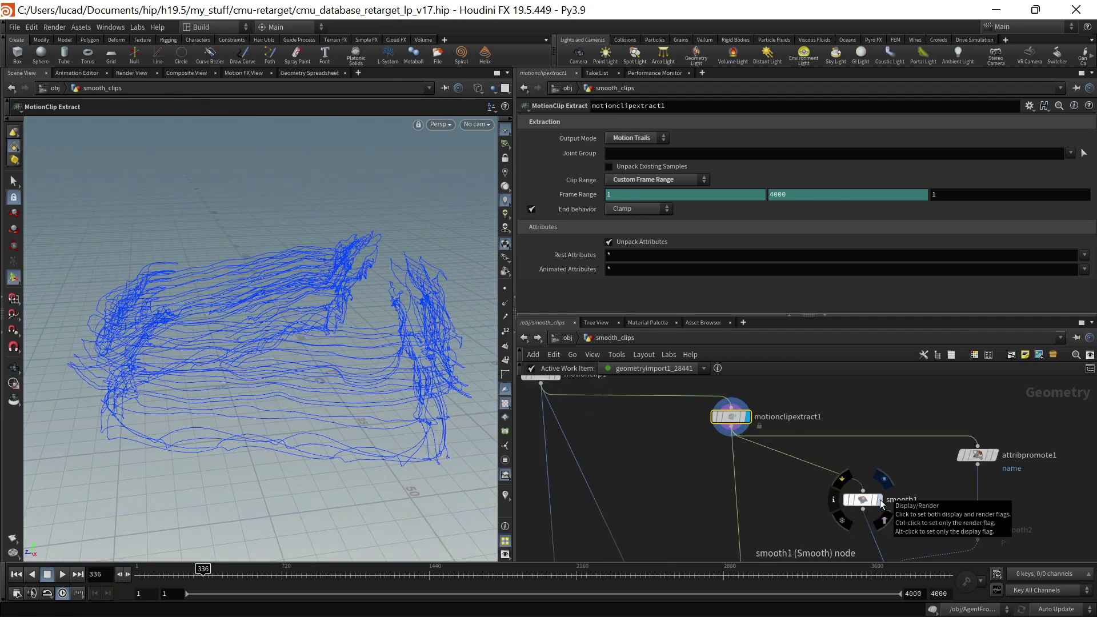
{"action": "left_click", "coordinate": [880, 502]}
{"action": "left_click", "coordinate": [866, 502]}
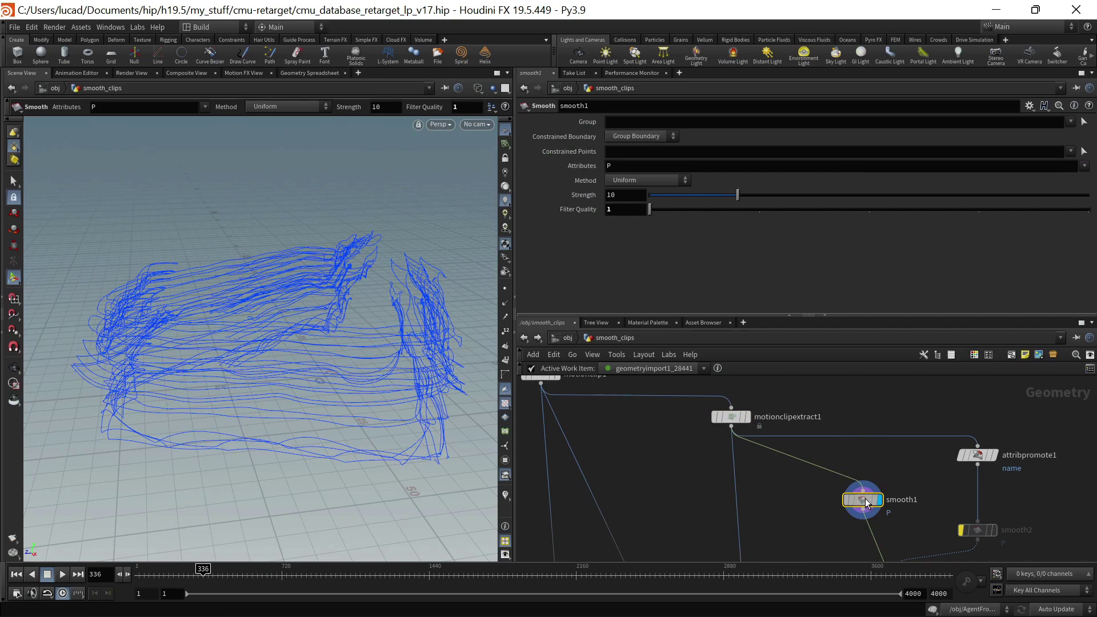
Set the smooth1 node's Strength to 100
{"action": "key", "text": "Escape"}
{"action": "left_click_drag", "start_coordinate": [296, 473], "coordinate": [296, 457]}
{"action": "key", "text": "Return"}
{"action": "left_click", "coordinate": [634, 194]}
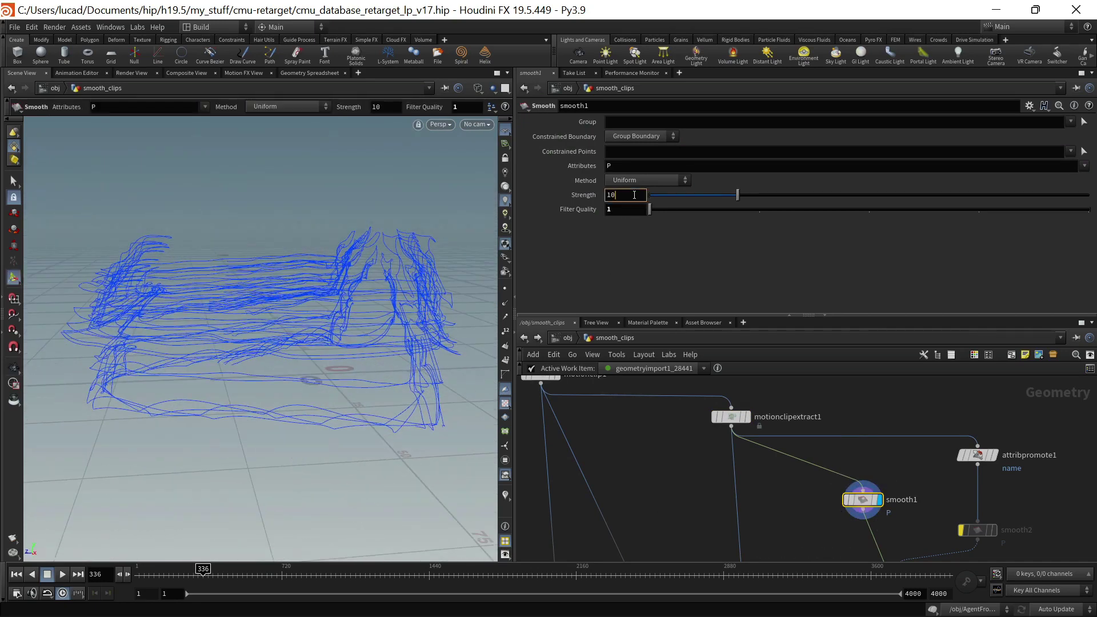
{"action": "type", "text": "0"}
{"action": "key", "text": "Return"}
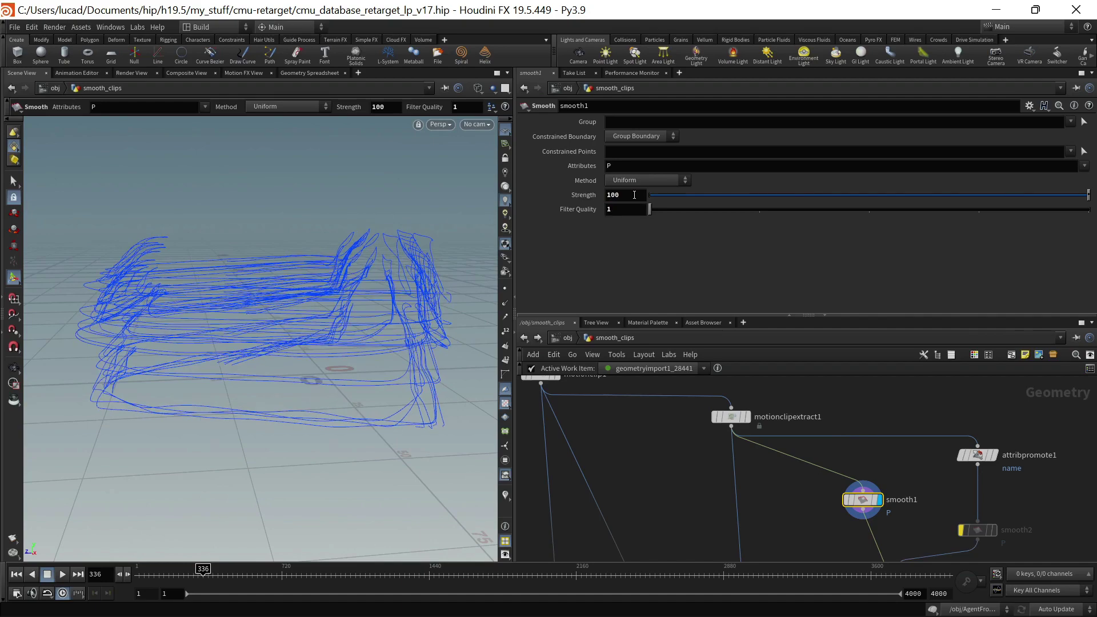
Set the smooth1 node's Strength to 1000 and inspect the smoothed trails from above
{"action": "key", "text": "Escape"}
{"action": "left_click_drag", "start_coordinate": [326, 336], "coordinate": [330, 335]}
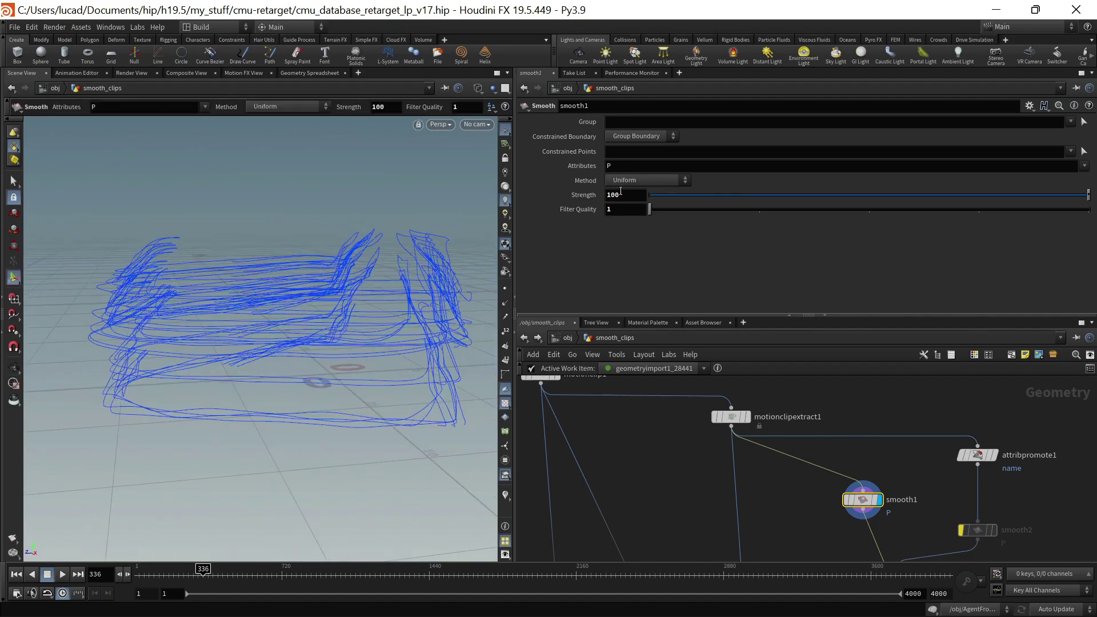
{"action": "key", "text": "Return"}
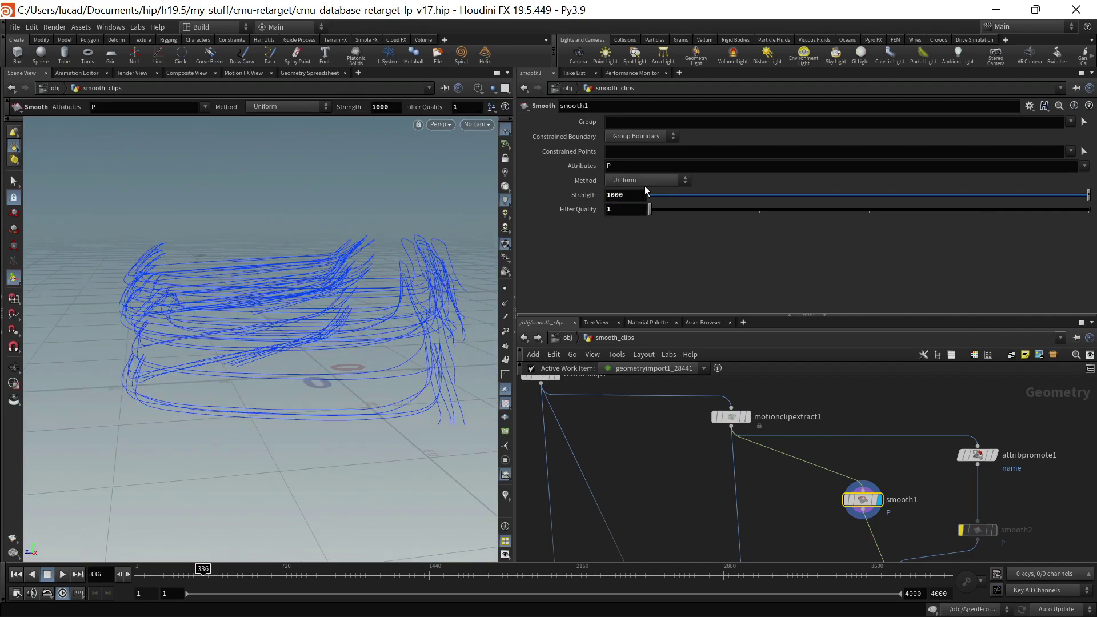
{"action": "left_click_drag", "start_coordinate": [308, 300], "coordinate": [340, 326], "text": "alt"}
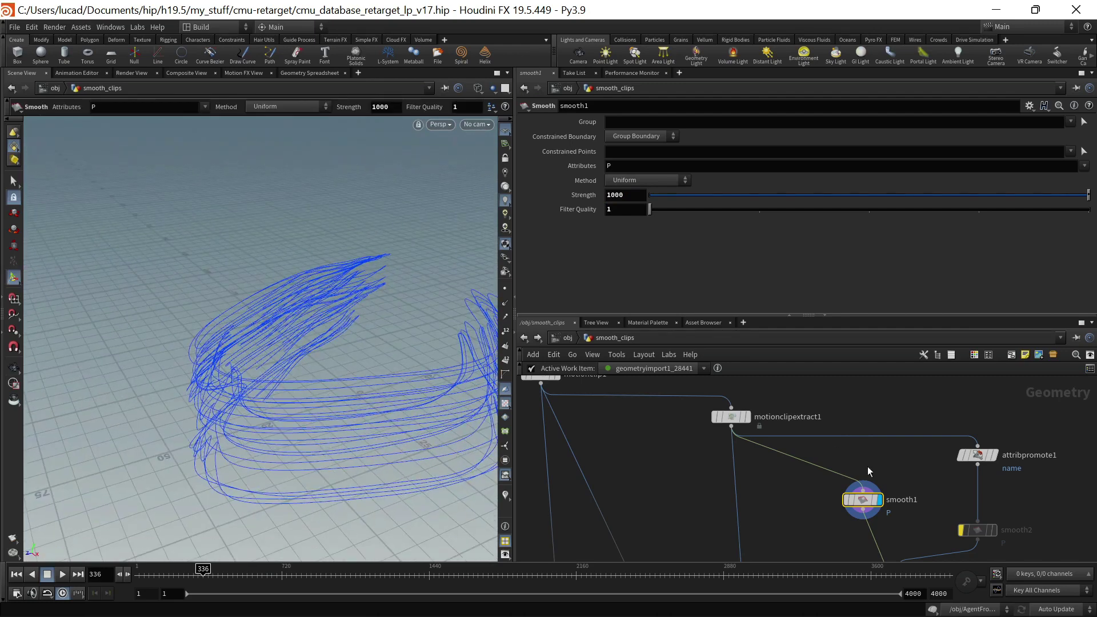
Turn off the bypass on the smooth2 node below attribpromote1
{"action": "middle_click_drag", "start_coordinate": [931, 490], "coordinate": [873, 489]}
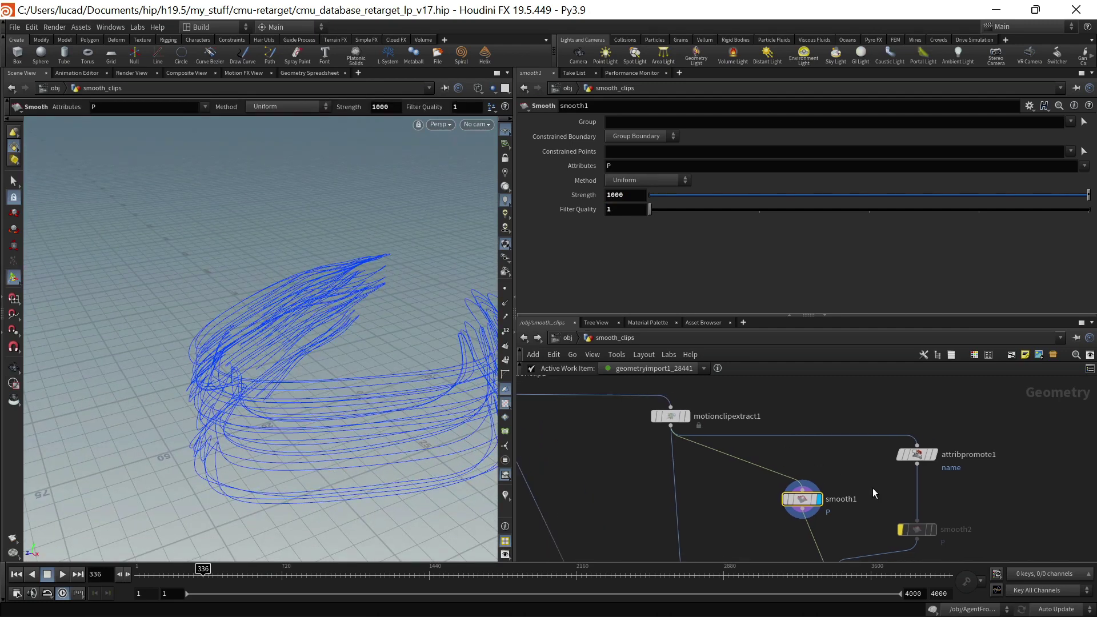
{"action": "left_click", "coordinate": [900, 529]}
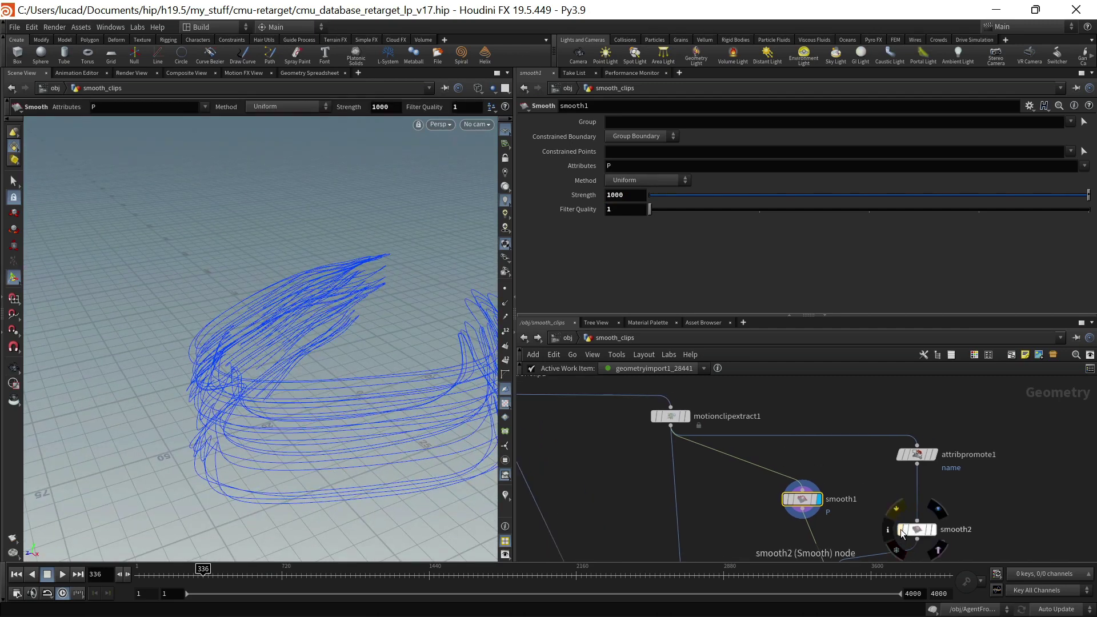
Display the attribpromote1 node and select it to inspect its trails and name attribute promotion settings
{"action": "left_click", "coordinate": [934, 455]}
{"action": "left_click", "coordinate": [917, 455]}
{"action": "left_click_drag", "start_coordinate": [429, 453], "coordinate": [250, 387]}
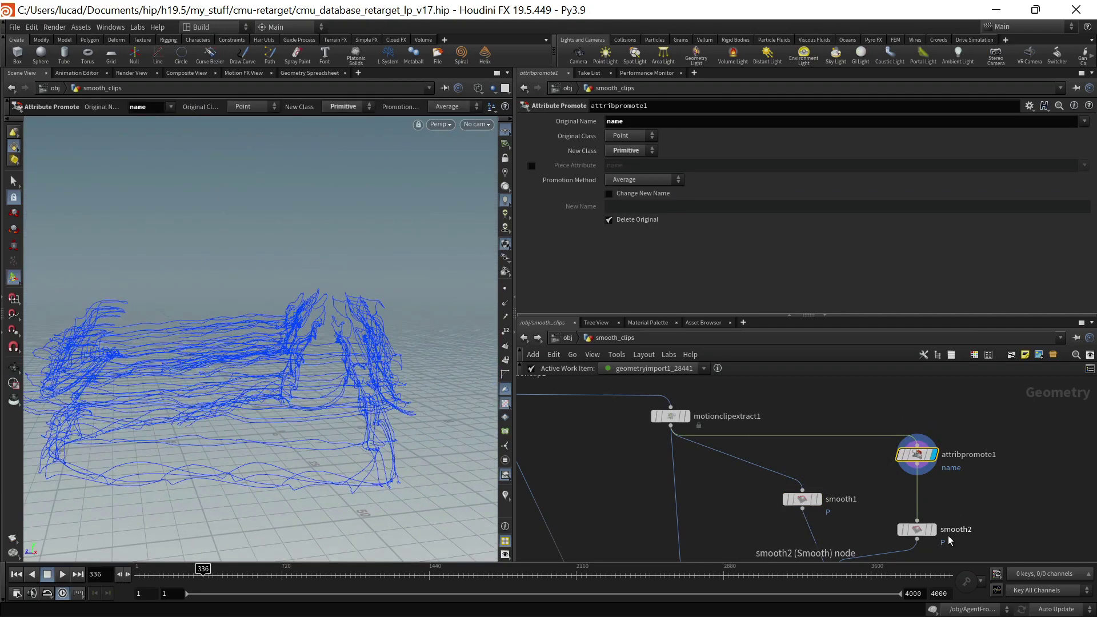
{"action": "left_click_drag", "start_coordinate": [289, 352], "coordinate": [361, 332]}
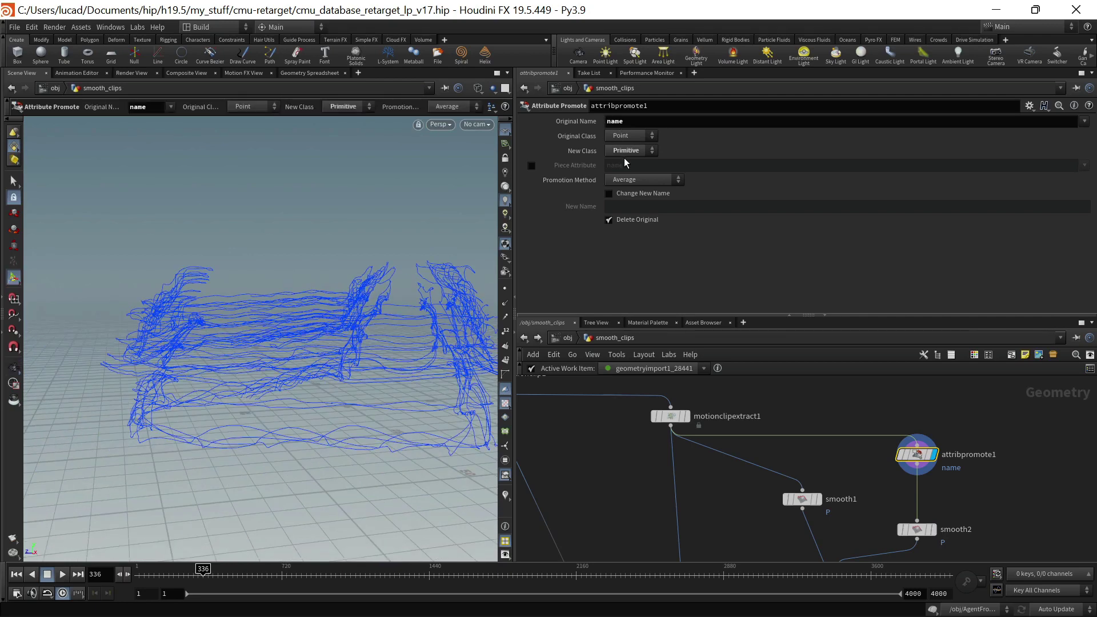
{"action": "mouse_move", "coordinate": [935, 533]}
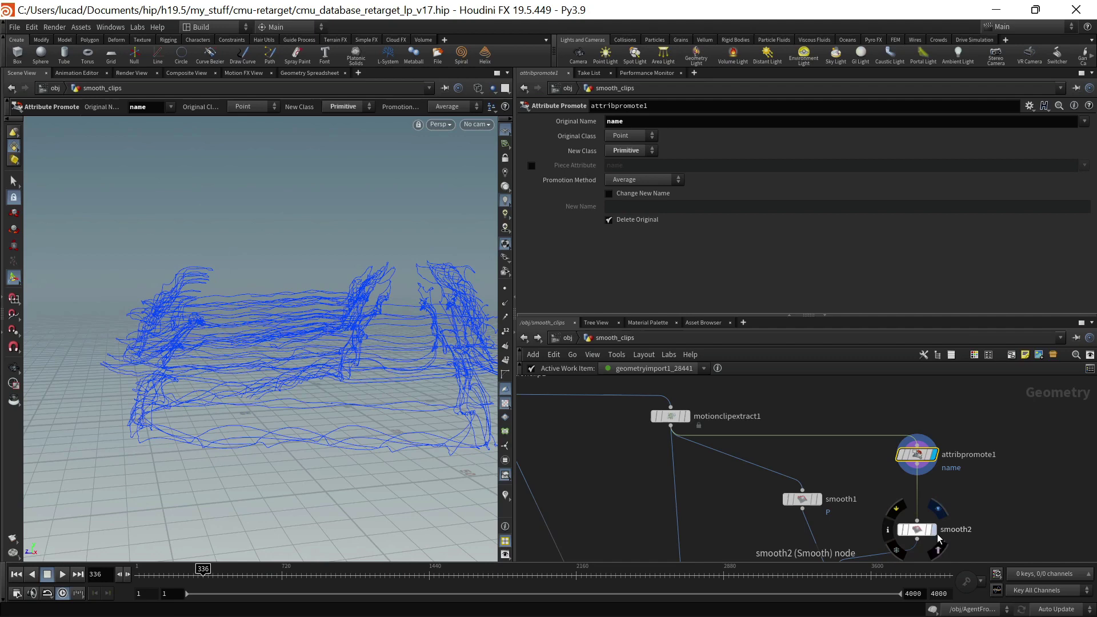
{"action": "left_click", "coordinate": [914, 529]}
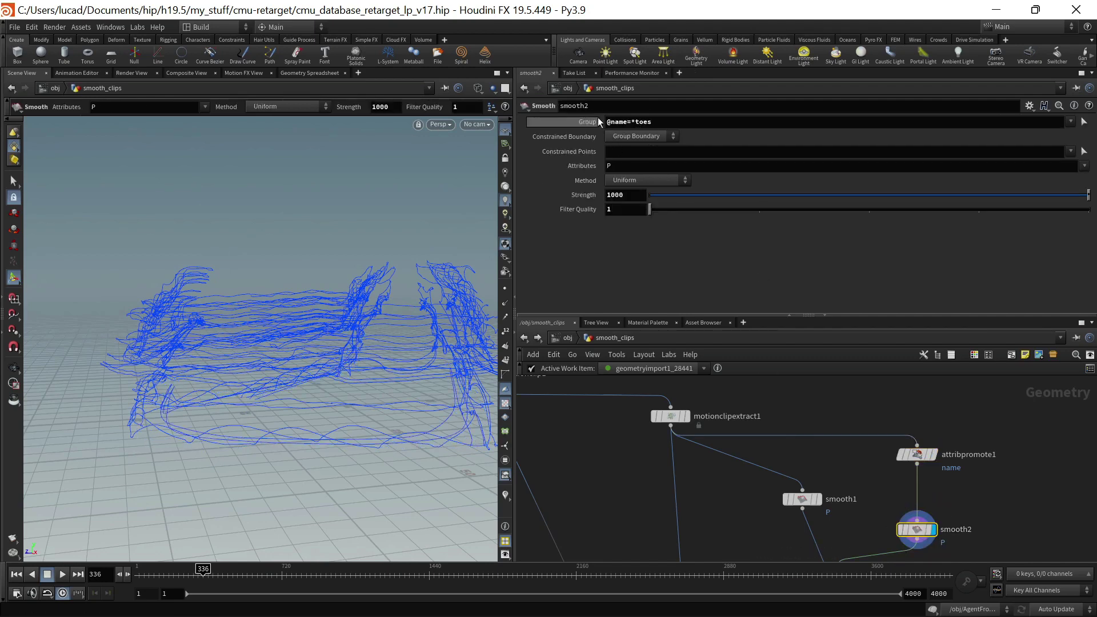
{"action": "middle_click_drag", "start_coordinate": [316, 412], "coordinate": [231, 384], "text": "alt"}
{"action": "right_click_drag", "start_coordinate": [197, 415], "coordinate": [239, 391], "text": "alt"}
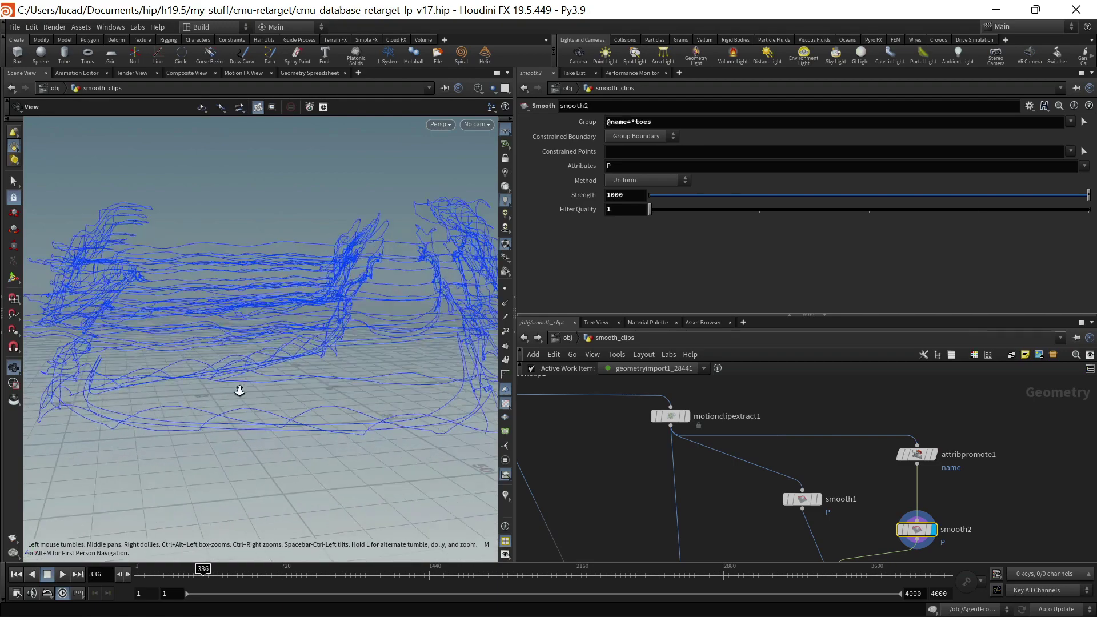
{"action": "middle_click_drag", "start_coordinate": [281, 395], "coordinate": [282, 377], "text": "alt"}
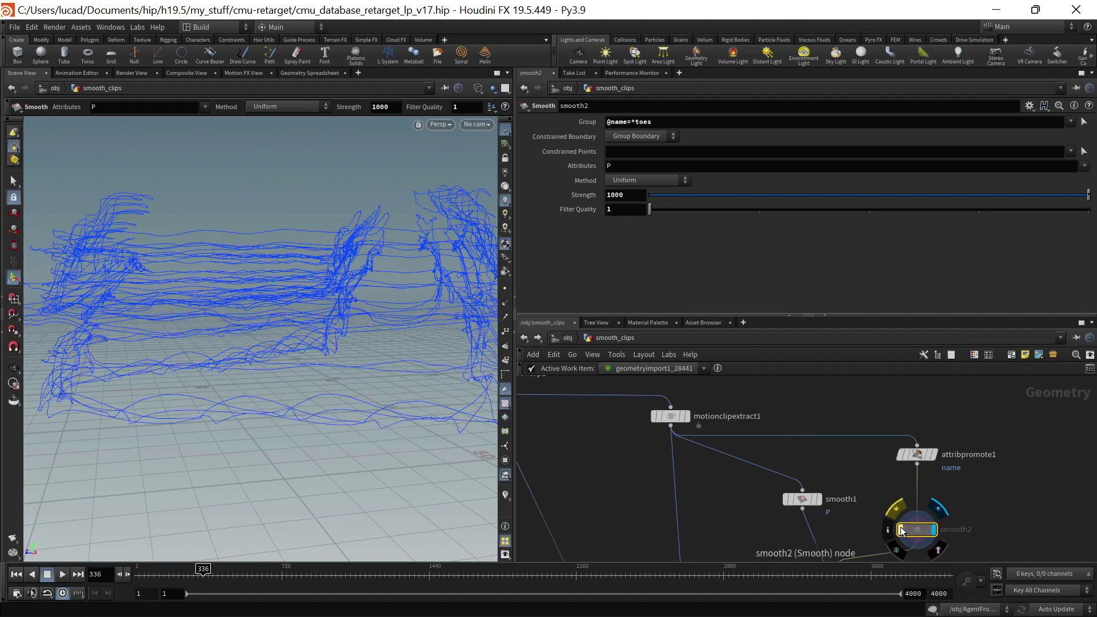
Bypass the smooth2 node and view the whole set of trails from farther away
{"action": "left_click", "coordinate": [901, 530]}
{"action": "key", "text": "Escape"}
{"action": "right_click_drag", "start_coordinate": [377, 374], "coordinate": [272, 348]}
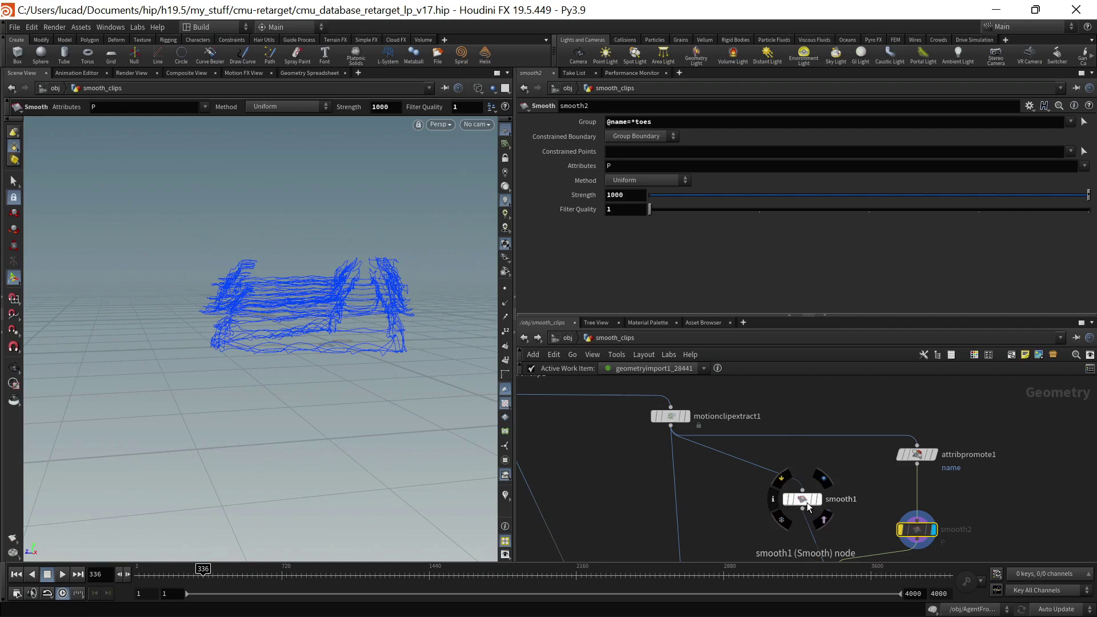
Display the switch1 node below the smooth nodes and select it to inspect its inputs and resulting trails
{"action": "left_click", "coordinate": [806, 501]}
{"action": "middle_click_drag", "start_coordinate": [853, 529], "coordinate": [856, 468]}
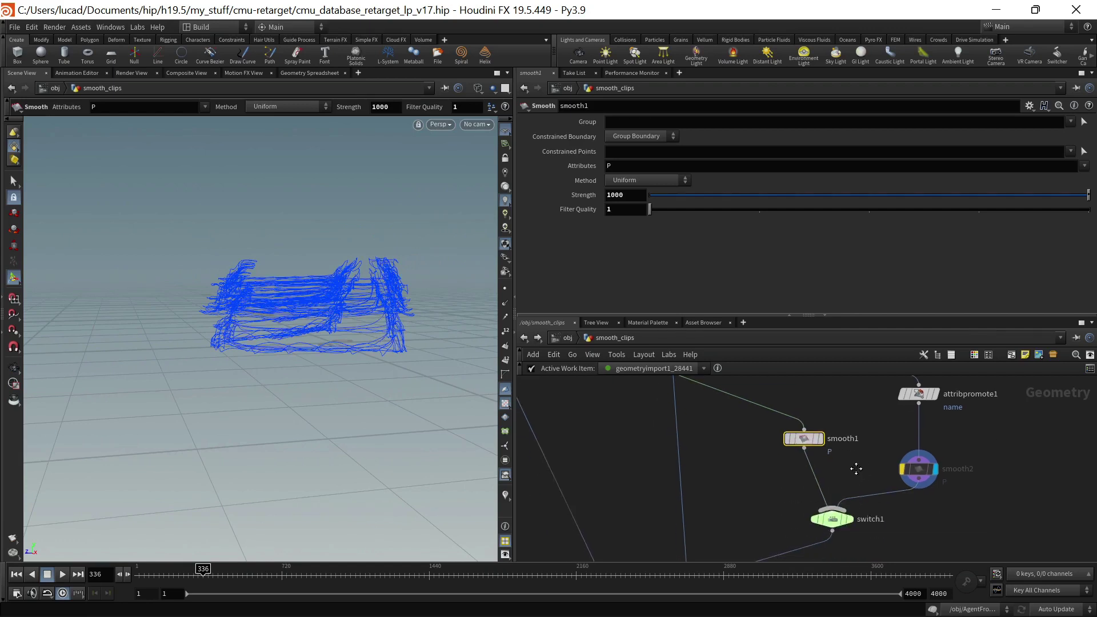
{"action": "left_click", "coordinate": [853, 519]}
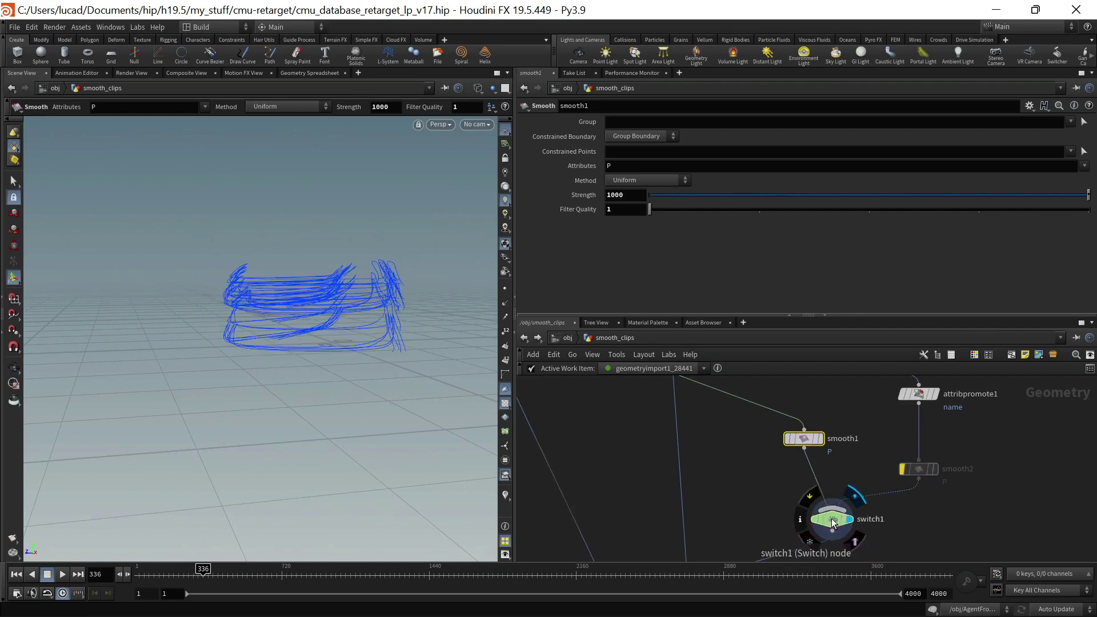
{"action": "left_click", "coordinate": [831, 518]}
{"action": "key", "text": "Escape"}
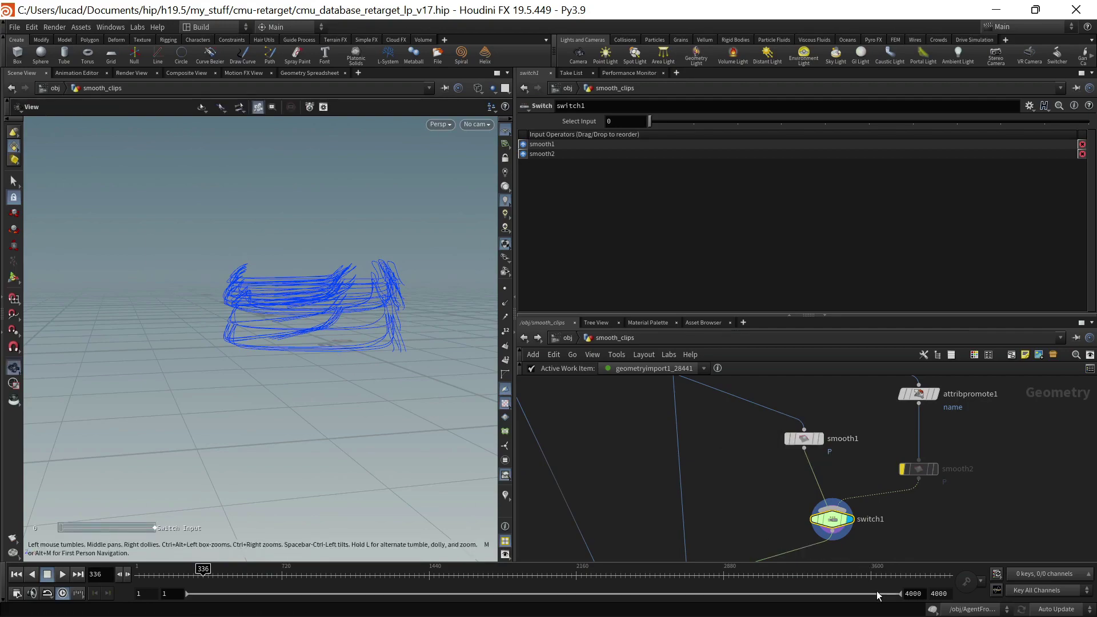
{"action": "left_click_drag", "start_coordinate": [301, 345], "coordinate": [318, 318]}
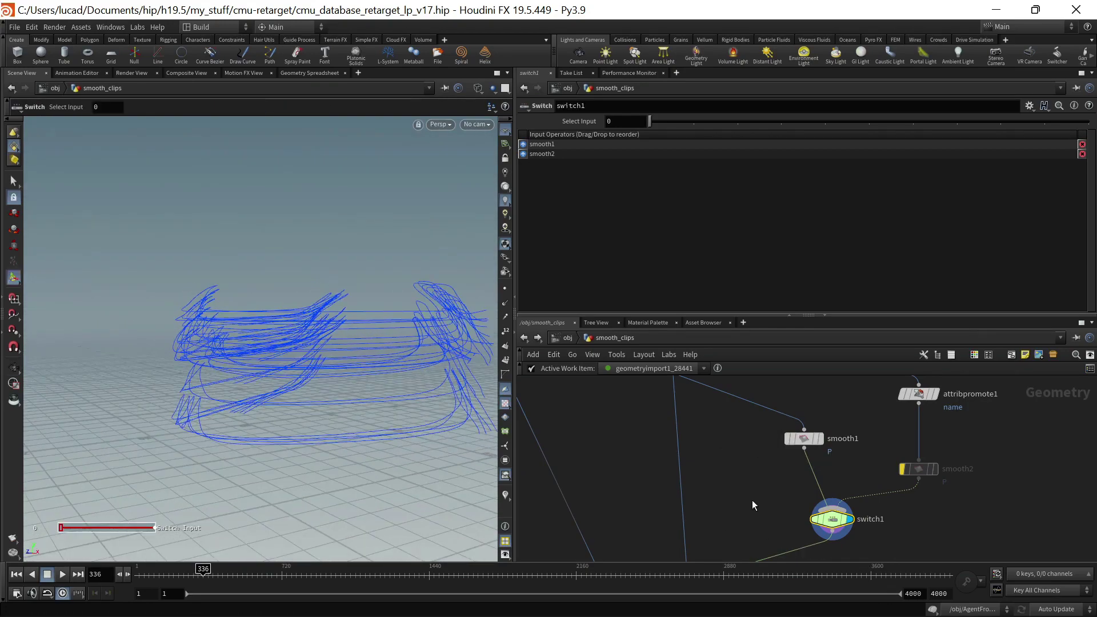
Display and select the pointwrangle1 node below switch1 to show its VEXpression
{"action": "scroll", "coordinate": [751, 498], "scroll_direction": "down", "scroll_amount": 5}
{"action": "middle_click_drag", "start_coordinate": [752, 498], "coordinate": [787, 511]}
{"action": "scroll", "coordinate": [756, 470], "scroll_direction": "up", "scroll_amount": 6}
{"action": "scroll", "coordinate": [761, 436], "scroll_direction": "down", "scroll_amount": 3}
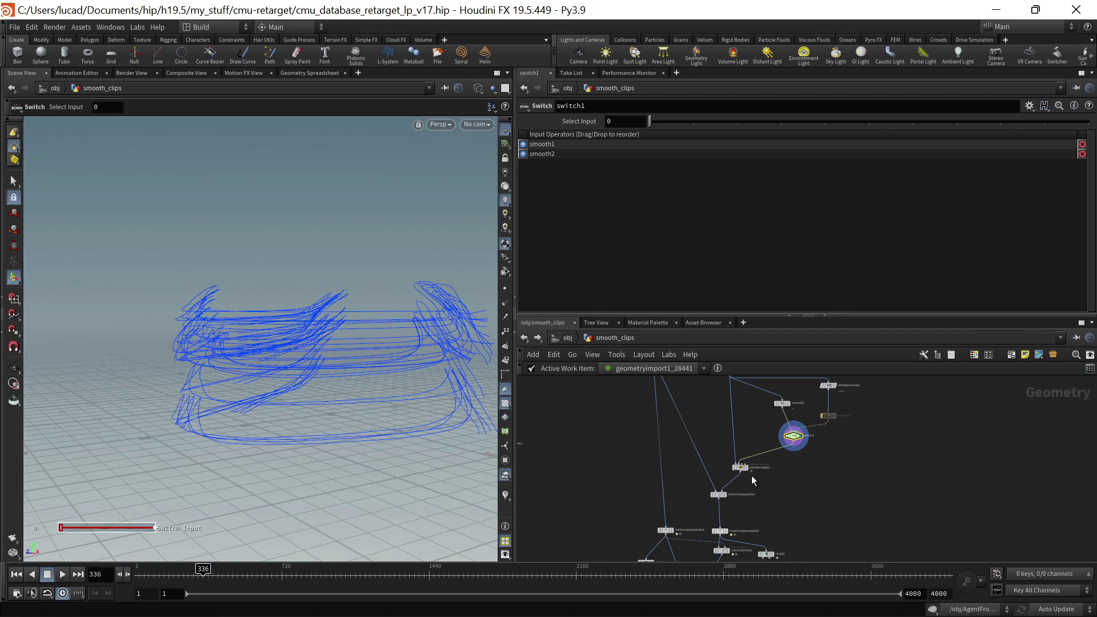
{"action": "scroll", "coordinate": [751, 475], "scroll_direction": "up", "scroll_amount": 3}
{"action": "middle_click_drag", "start_coordinate": [720, 406], "coordinate": [716, 472]}
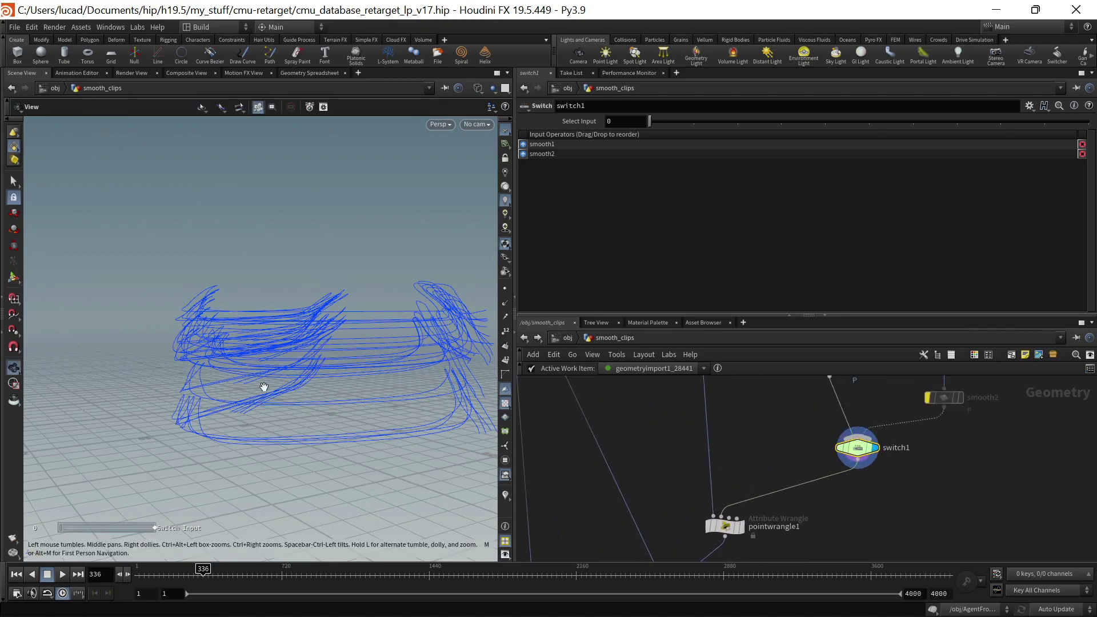
{"action": "left_click_drag", "start_coordinate": [263, 385], "coordinate": [301, 409], "text": "alt"}
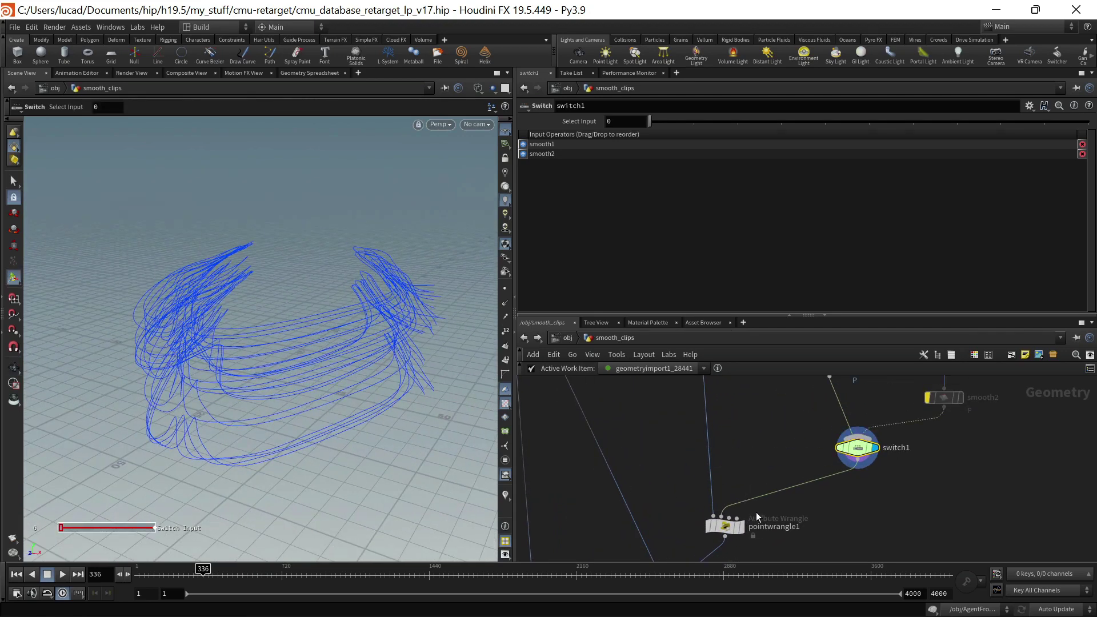
{"action": "middle_click_drag", "start_coordinate": [818, 496], "coordinate": [835, 464]}
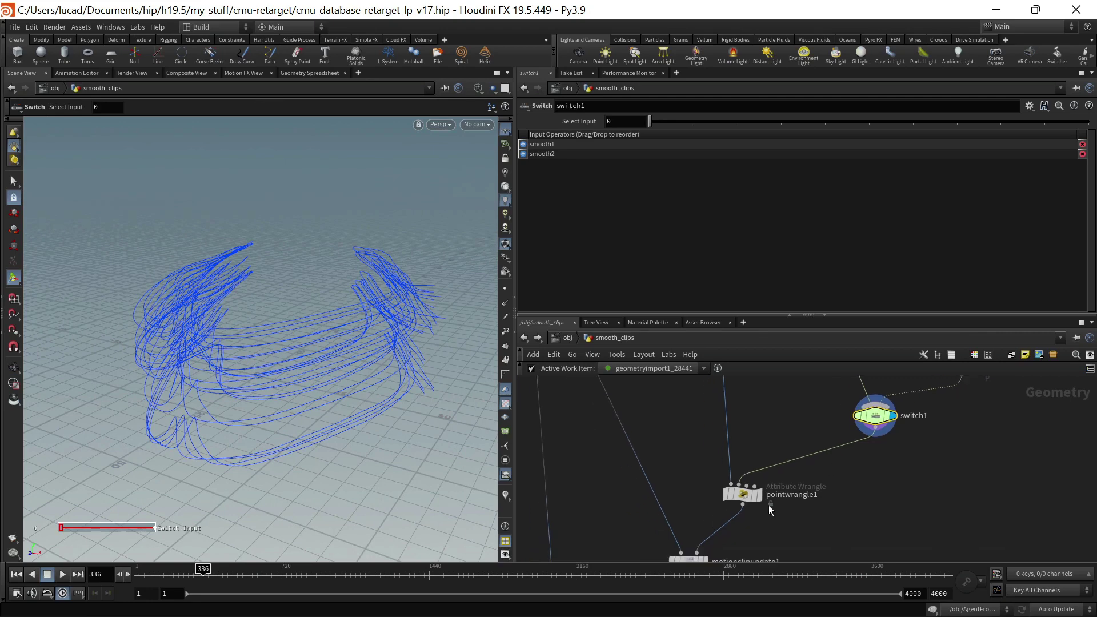
{"action": "left_click", "coordinate": [760, 498]}
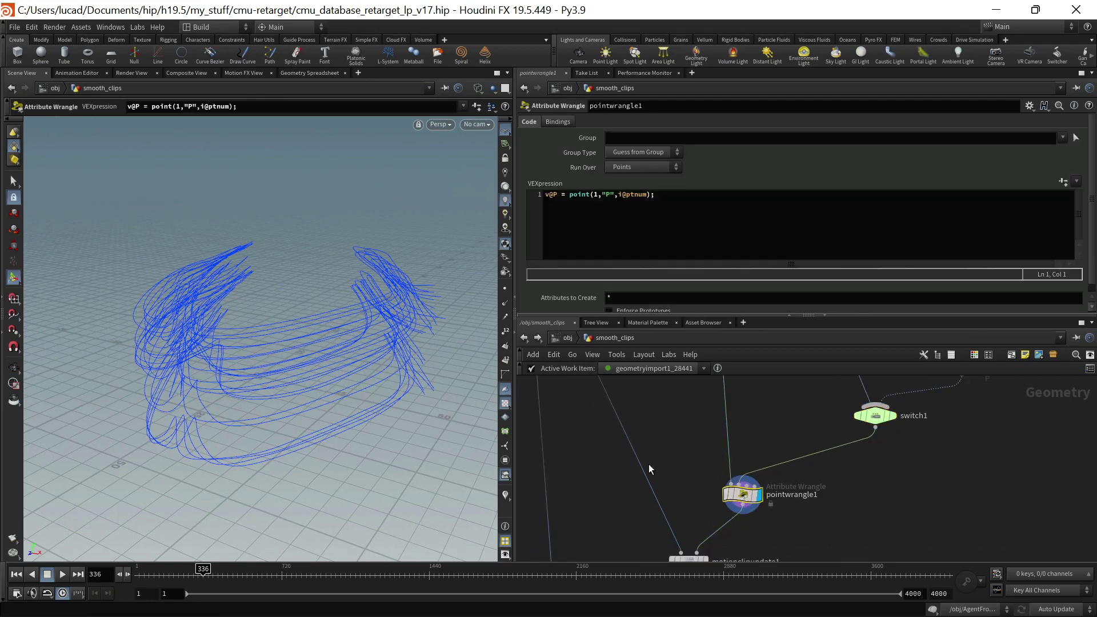
Display and select the motionclipextract1 node to view the unsmoothed motion trails
{"action": "middle_click_drag", "start_coordinate": [661, 452], "coordinate": [677, 583]}
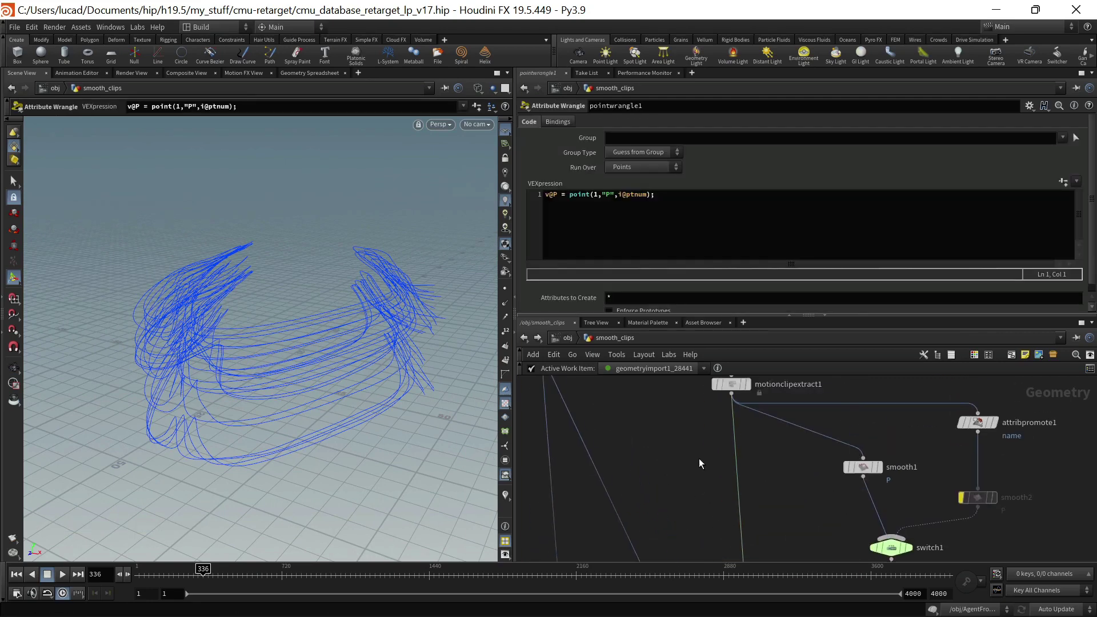
{"action": "left_click", "coordinate": [750, 387]}
{"action": "left_click", "coordinate": [732, 384]}
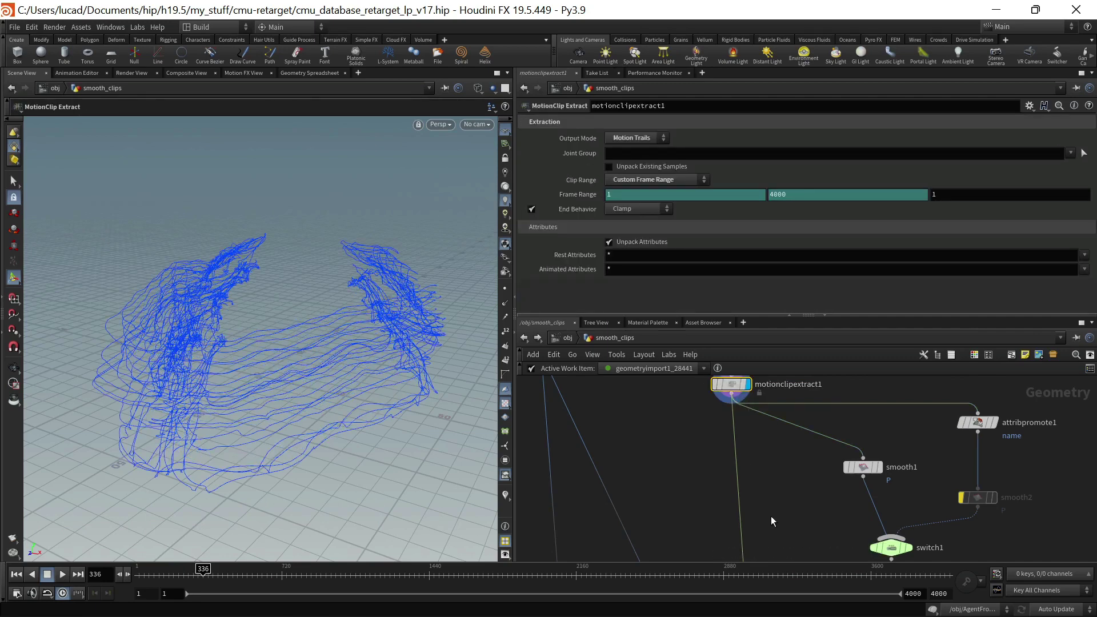
Switch the display and selection back to pointwrangle1 to compare its trails with the unsmoothed ones
{"action": "scroll", "coordinate": [770, 517], "scroll_direction": "down", "scroll_amount": 3}
{"action": "middle_click_drag", "start_coordinate": [770, 517], "coordinate": [783, 441]}
{"action": "scroll", "coordinate": [783, 504], "scroll_direction": "up", "scroll_amount": 4}
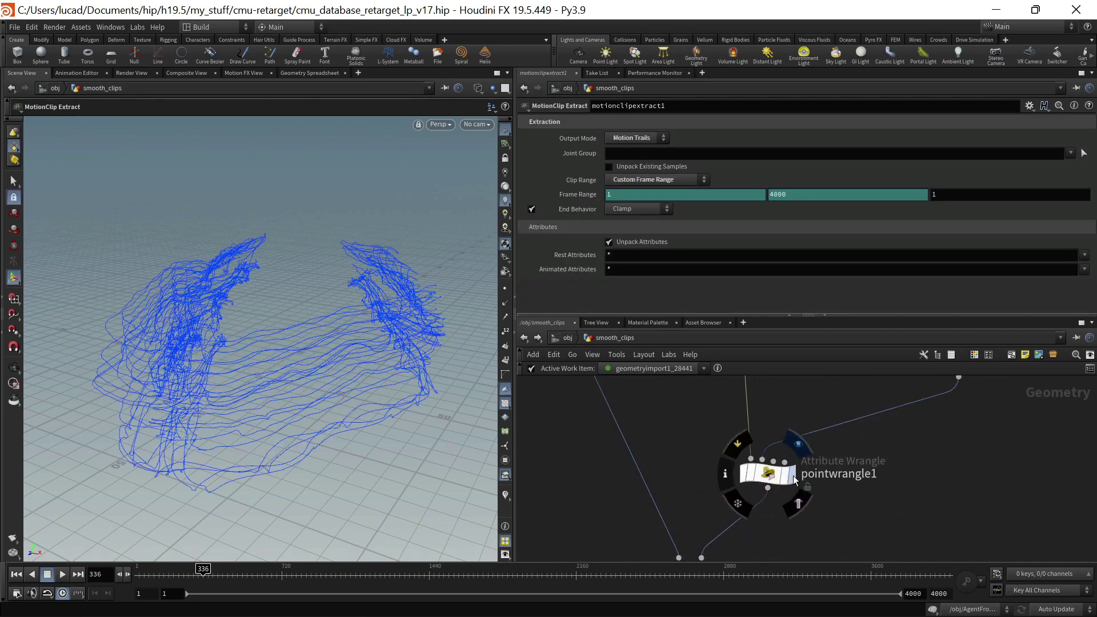
{"action": "left_click", "coordinate": [790, 475]}
{"action": "left_click", "coordinate": [768, 480]}
Display and select the motionclipupdate1 node below pointwrangle1 to view the rebuilt motion clip
{"action": "middle_click_drag", "start_coordinate": [772, 535], "coordinate": [803, 436]}
{"action": "mouse_move", "coordinate": [721, 474]}
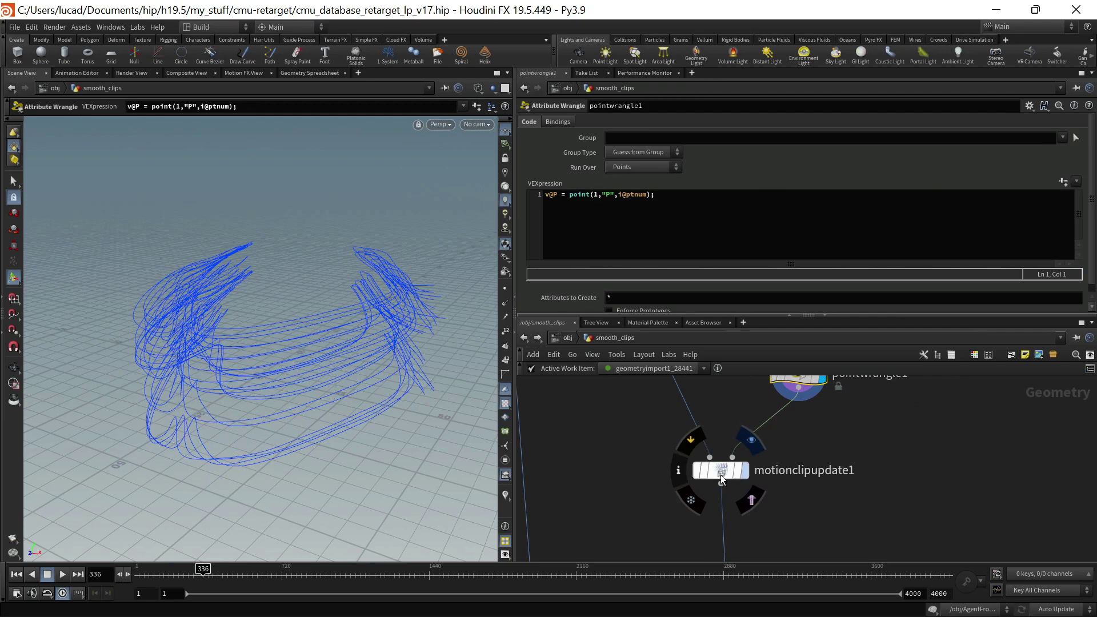
{"action": "key", "text": "r"}
{"action": "left_click", "coordinate": [721, 474]}
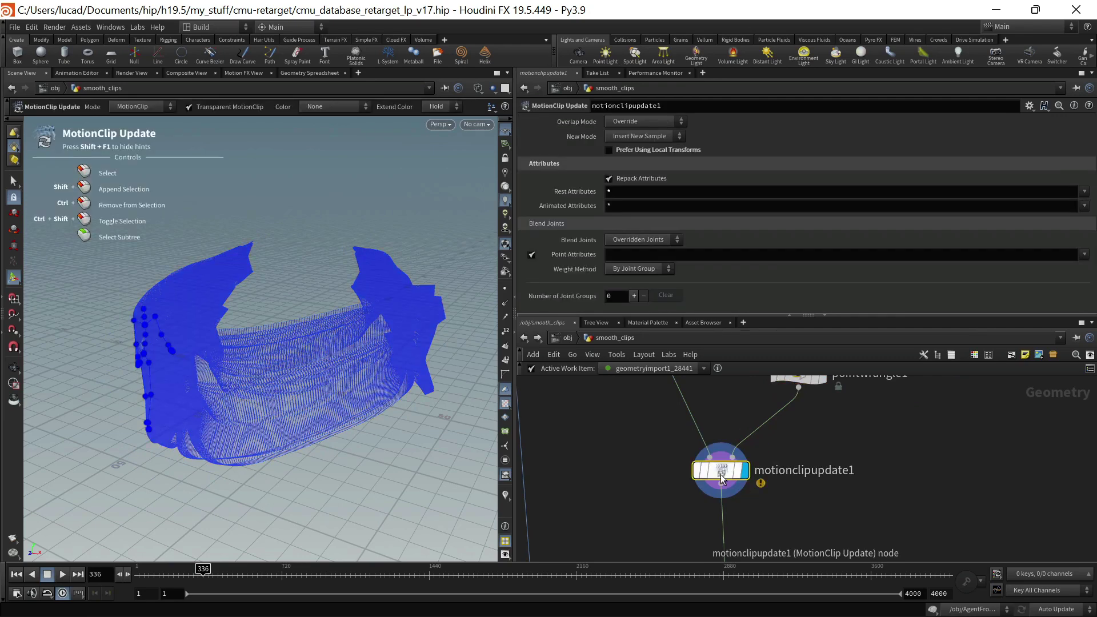
Display motionclip1 to view the original clip, and return the display to motionclipupdate1 for comparison
{"action": "scroll", "coordinate": [619, 451], "scroll_direction": "down", "scroll_amount": 5}
{"action": "middle_click_drag", "start_coordinate": [619, 452], "coordinate": [626, 545]}
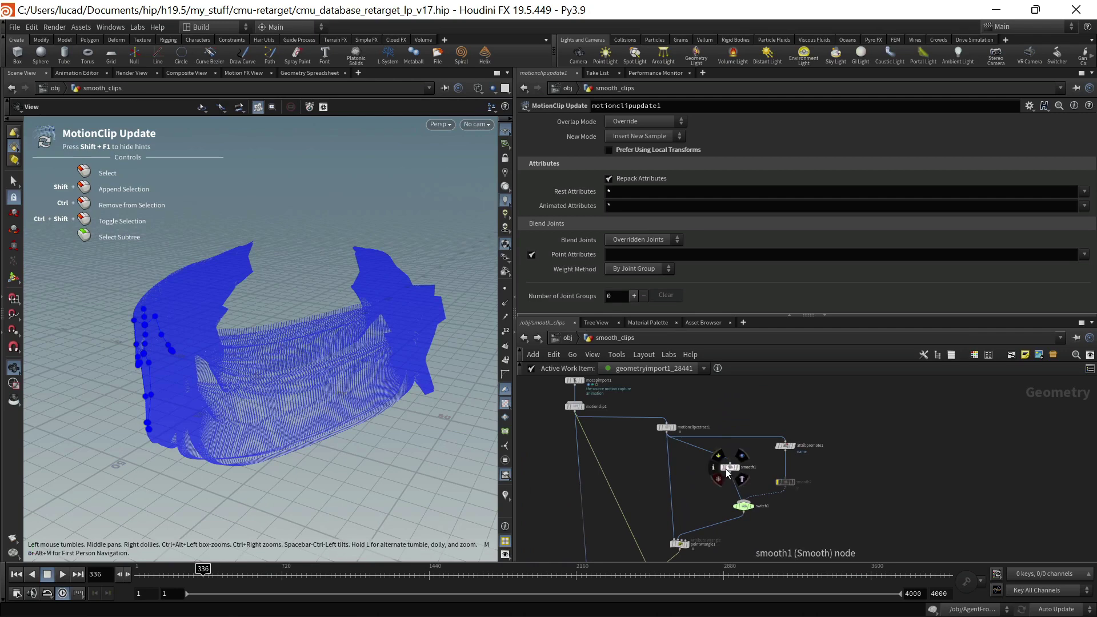
{"action": "scroll", "coordinate": [592, 489], "scroll_direction": "down", "scroll_amount": 3}
{"action": "middle_click_drag", "start_coordinate": [591, 489], "coordinate": [621, 456]}
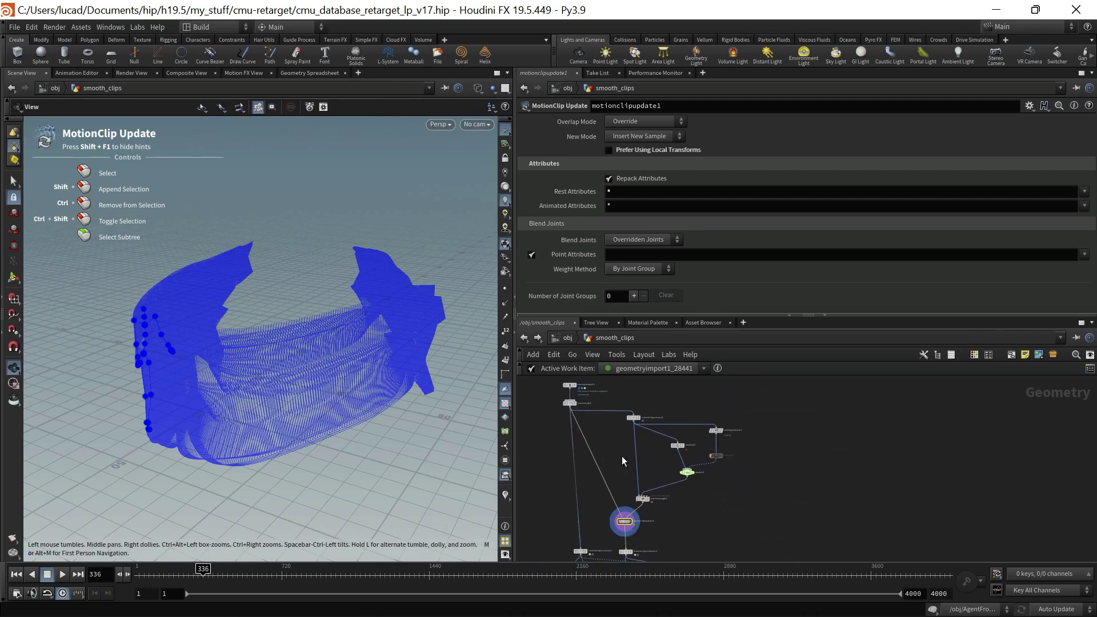
{"action": "left_click_drag", "start_coordinate": [249, 380], "coordinate": [321, 365], "text": "alt"}
{"action": "scroll", "coordinate": [599, 411], "scroll_direction": "up", "scroll_amount": 4}
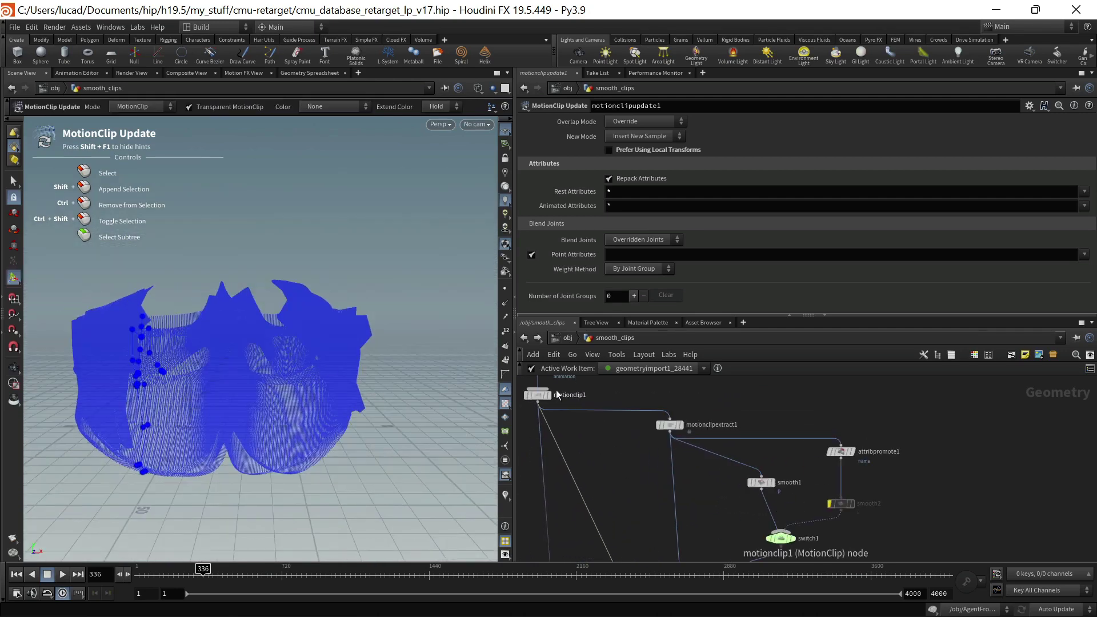
{"action": "scroll", "coordinate": [547, 398], "scroll_direction": "up", "scroll_amount": 3}
{"action": "left_click", "coordinate": [549, 397]}
{"action": "scroll", "coordinate": [614, 478], "scroll_direction": "down", "scroll_amount": 6}
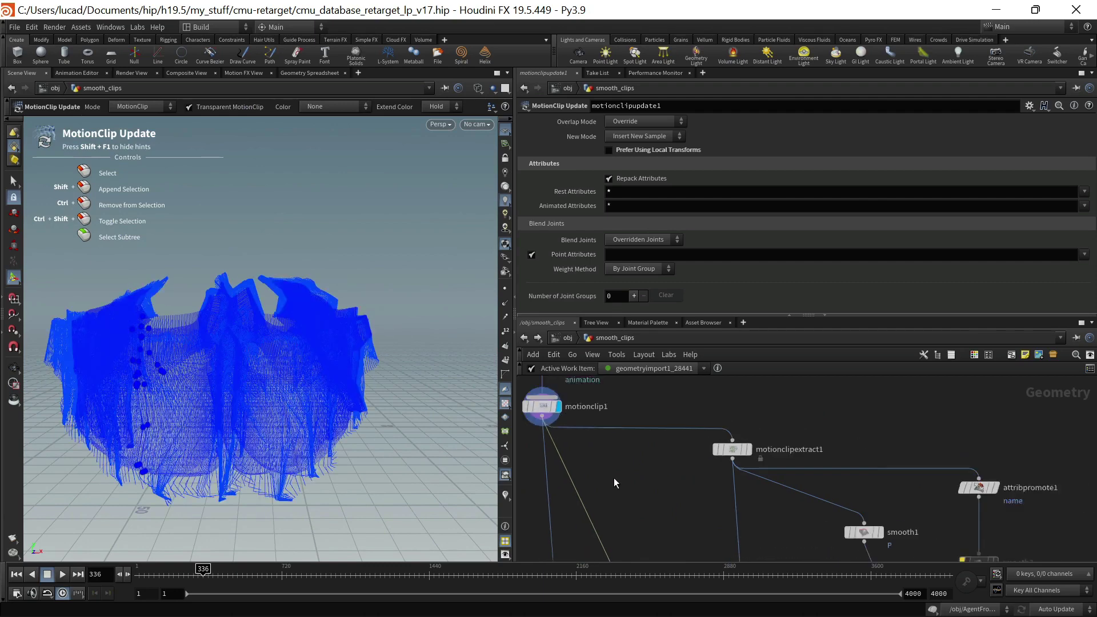
{"action": "middle_click_drag", "start_coordinate": [619, 495], "coordinate": [616, 487]}
{"action": "scroll", "coordinate": [616, 486], "scroll_direction": "up", "scroll_amount": 5}
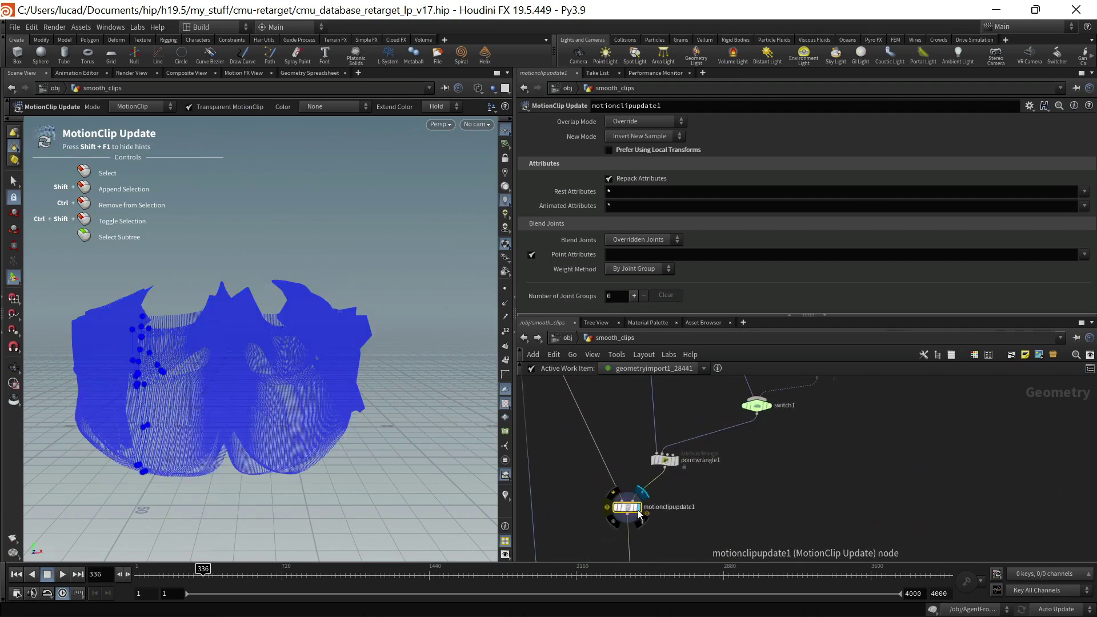
Select the smooth1 node and set its Strength to 10
{"action": "middle_click_drag", "start_coordinate": [636, 446], "coordinate": [636, 563]}
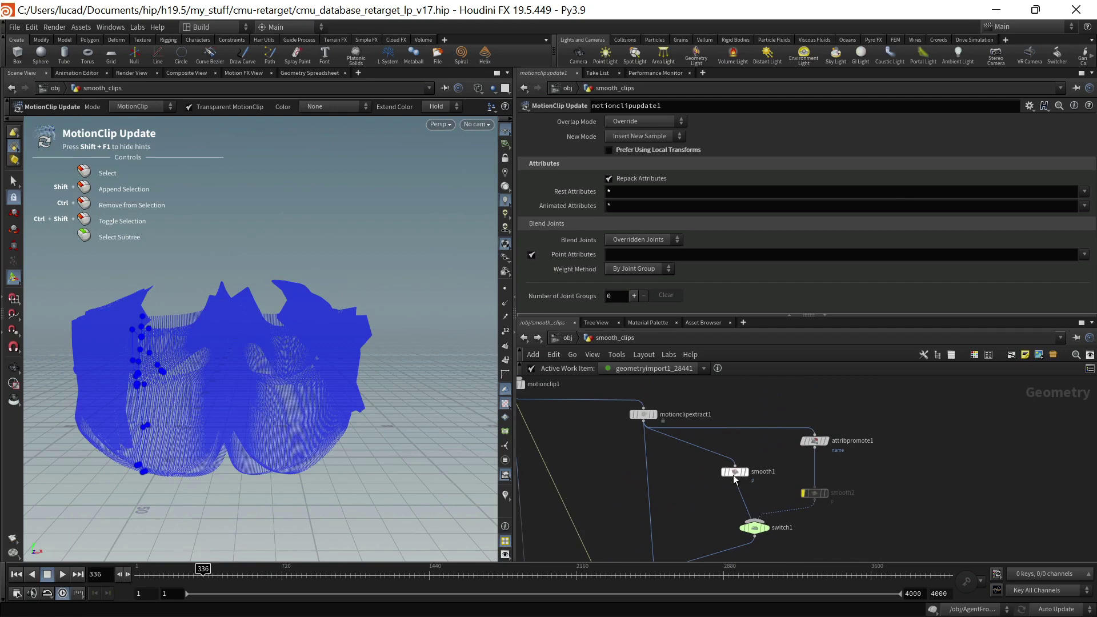
{"action": "left_click", "coordinate": [733, 474]}
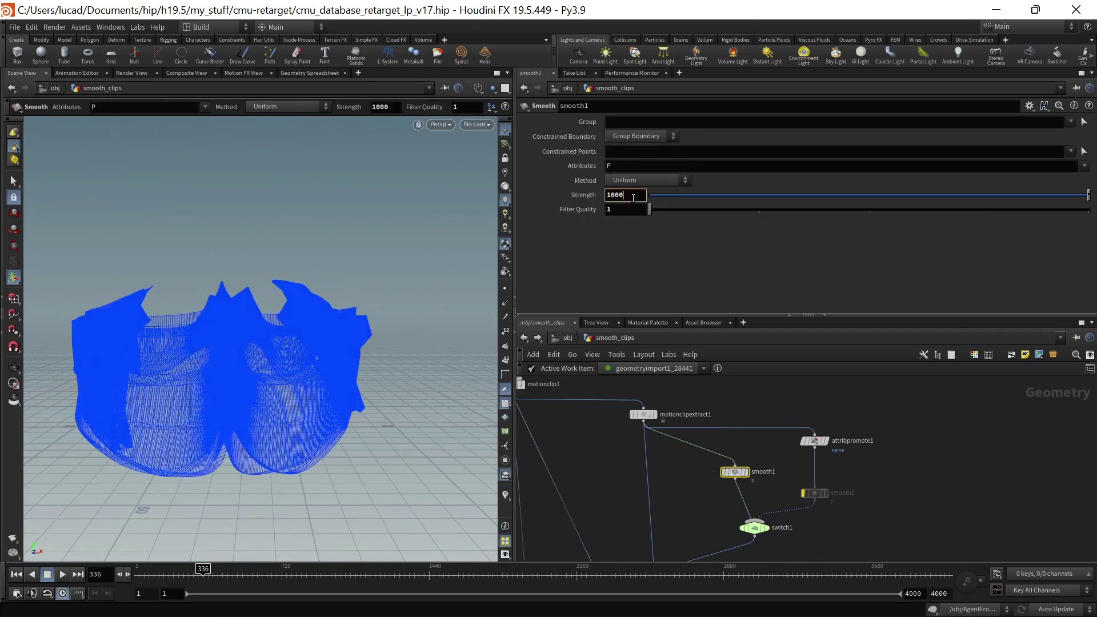
{"action": "key", "text": "Return"}
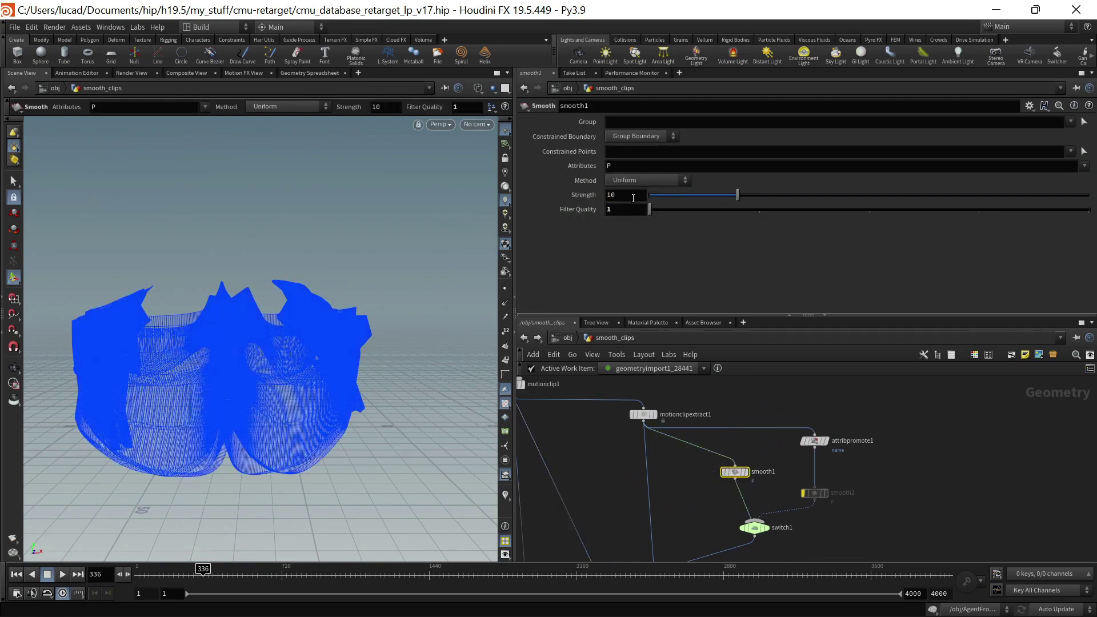
Compare the original motionclip1 with the lightly smoothed result by displaying each in turn, ending with motionclipupdate1 displayed and selected
{"action": "middle_click_drag", "start_coordinate": [618, 438], "coordinate": [699, 483]}
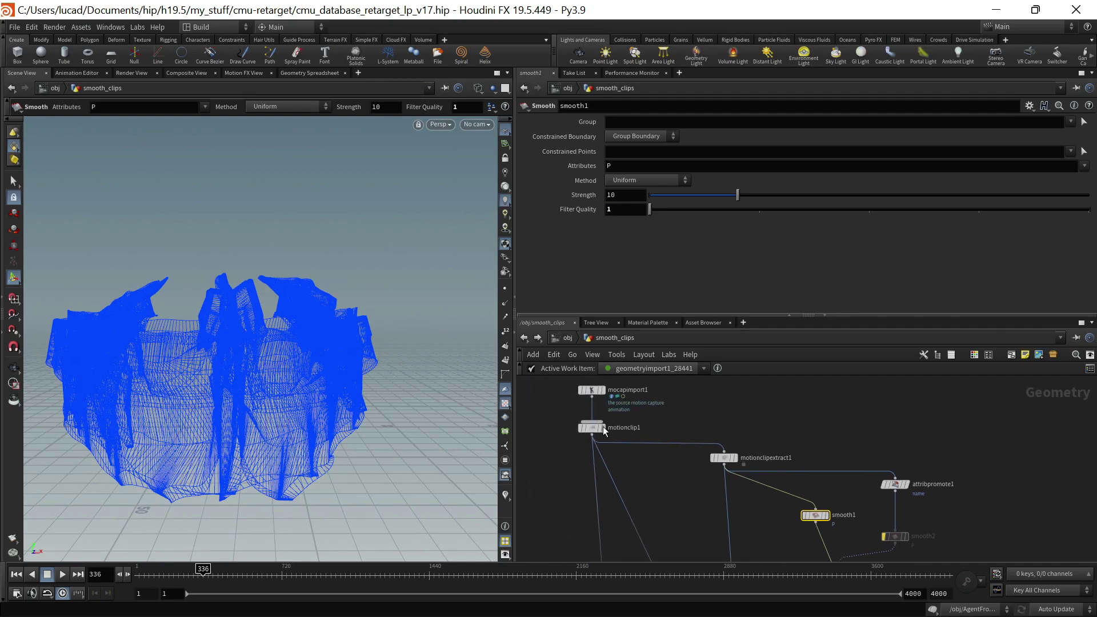
{"action": "scroll", "coordinate": [602, 426], "scroll_direction": "up", "scroll_amount": 3}
{"action": "left_click", "coordinate": [605, 426]}
{"action": "scroll", "coordinate": [602, 438], "scroll_direction": "down", "scroll_amount": 5}
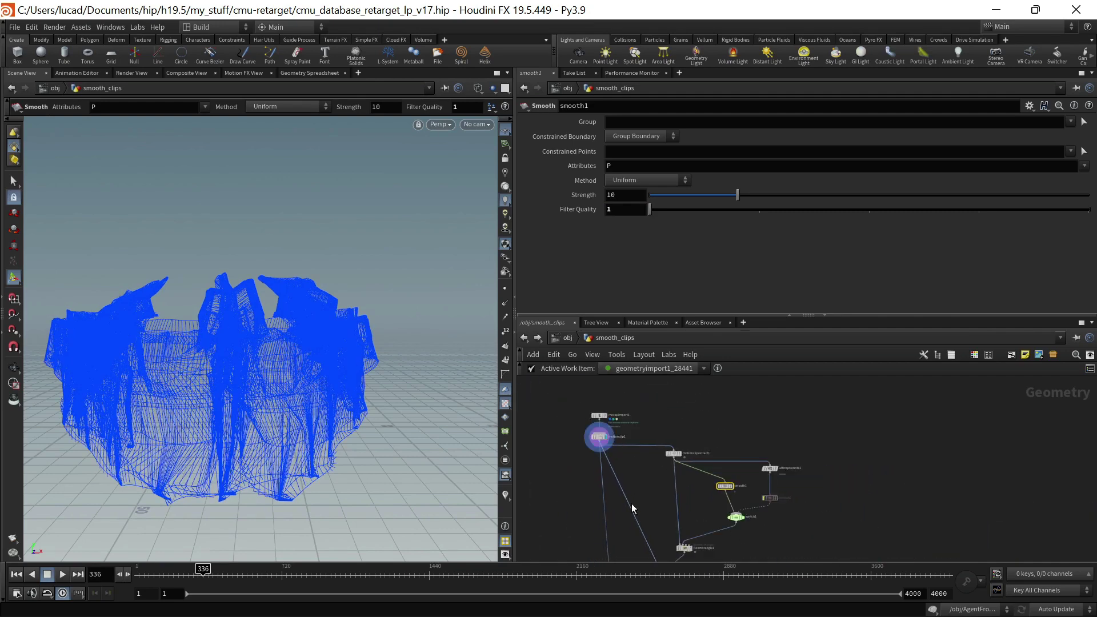
{"action": "middle_click_drag", "start_coordinate": [646, 498], "coordinate": [635, 384]}
{"action": "scroll", "coordinate": [655, 471], "scroll_direction": "up", "scroll_amount": 2}
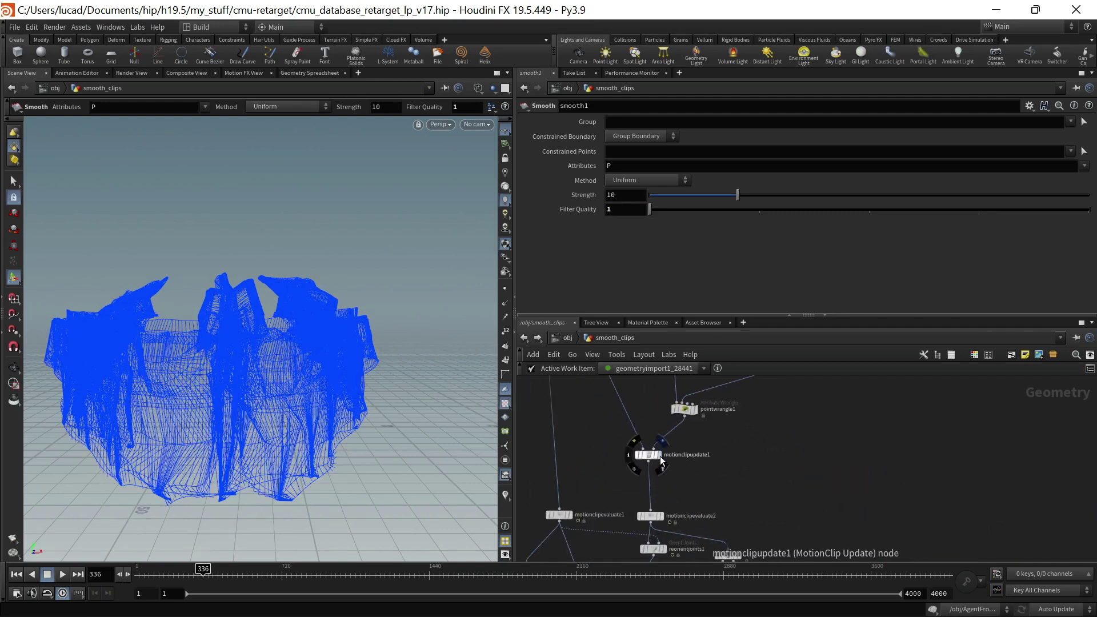
{"action": "left_click", "coordinate": [659, 455]}
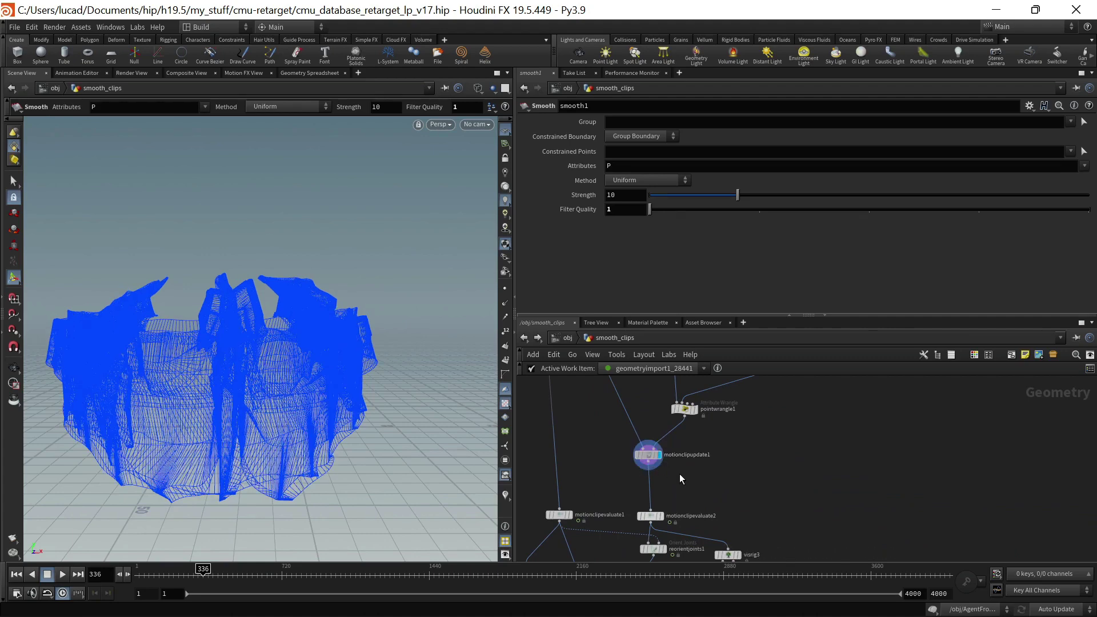
{"action": "left_click", "coordinate": [647, 455]}
{"action": "left_click_drag", "start_coordinate": [343, 443], "coordinate": [300, 435], "text": "alt"}
Display and select the motionclipevaluate2 node below motionclipupdate1 to view the skeleton pose at the current frame
{"action": "middle_click_drag", "start_coordinate": [817, 498], "coordinate": [877, 419]}
{"action": "scroll", "coordinate": [717, 439], "scroll_direction": "up", "scroll_amount": 3}
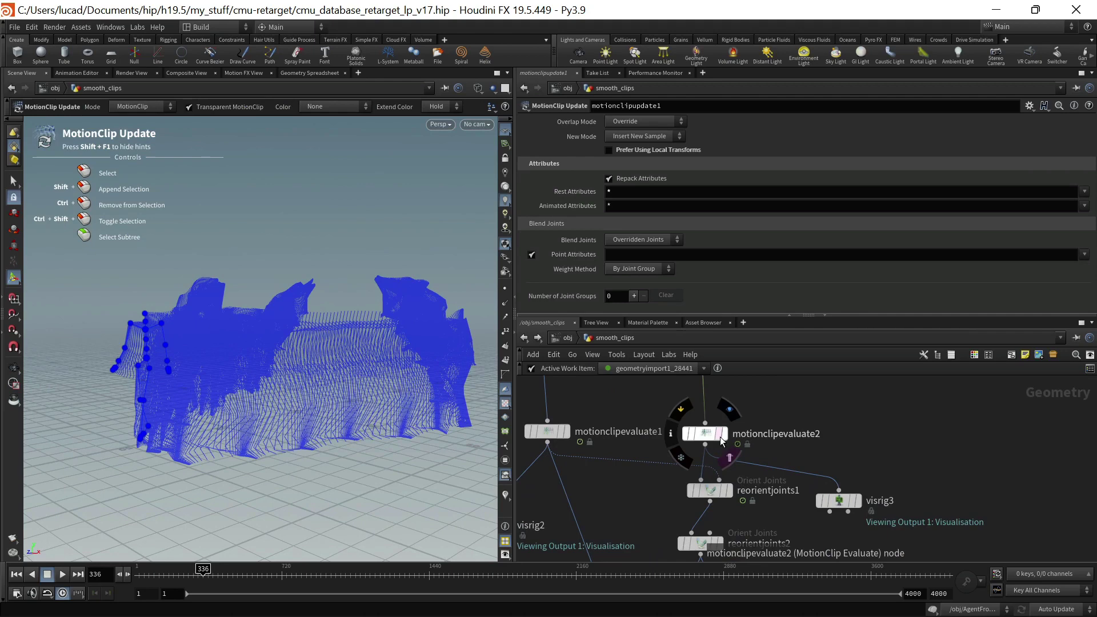
{"action": "left_click", "coordinate": [706, 437]}
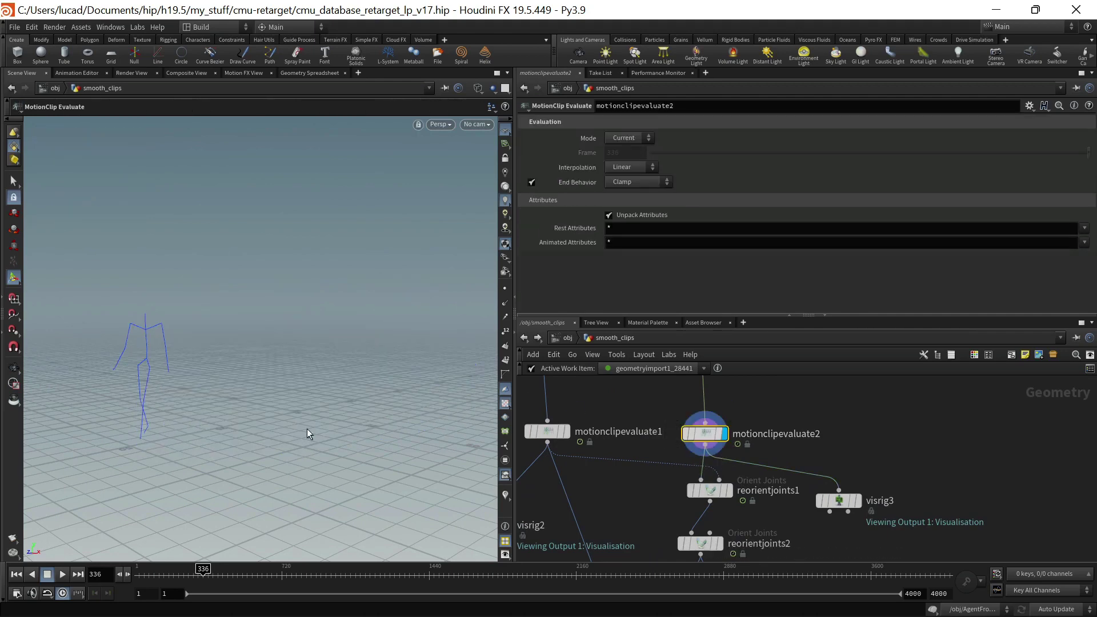
Scrub the animation to frame 369 and display the reorientjoints1 node to view the skeleton's joint orientations
{"action": "mouse_move", "coordinate": [201, 576]}
{"action": "left_mouse_down"}
{"action": "mouse_move", "coordinate": [227, 576]}
{"action": "mouse_move", "coordinate": [195, 576]}
{"action": "mouse_move", "coordinate": [210, 575]}
{"action": "left_mouse_up"}
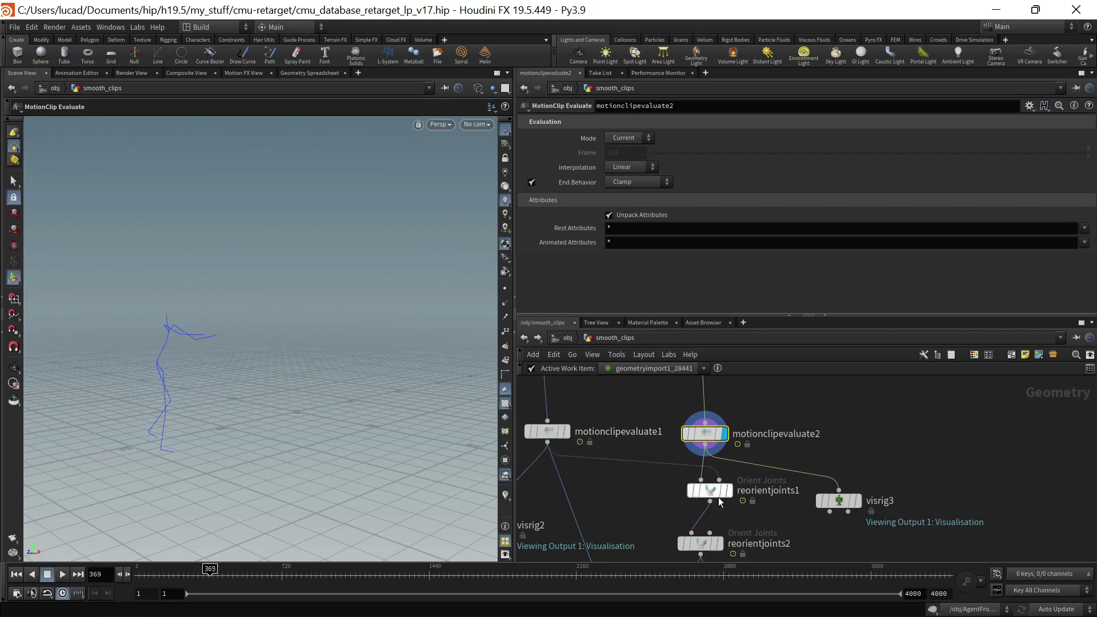
{"action": "scroll", "coordinate": [639, 502], "scroll_direction": "down", "scroll_amount": 3}
{"action": "middle_click_drag", "start_coordinate": [639, 503], "coordinate": [717, 481]}
{"action": "scroll", "coordinate": [717, 481], "scroll_direction": "up", "scroll_amount": 3}
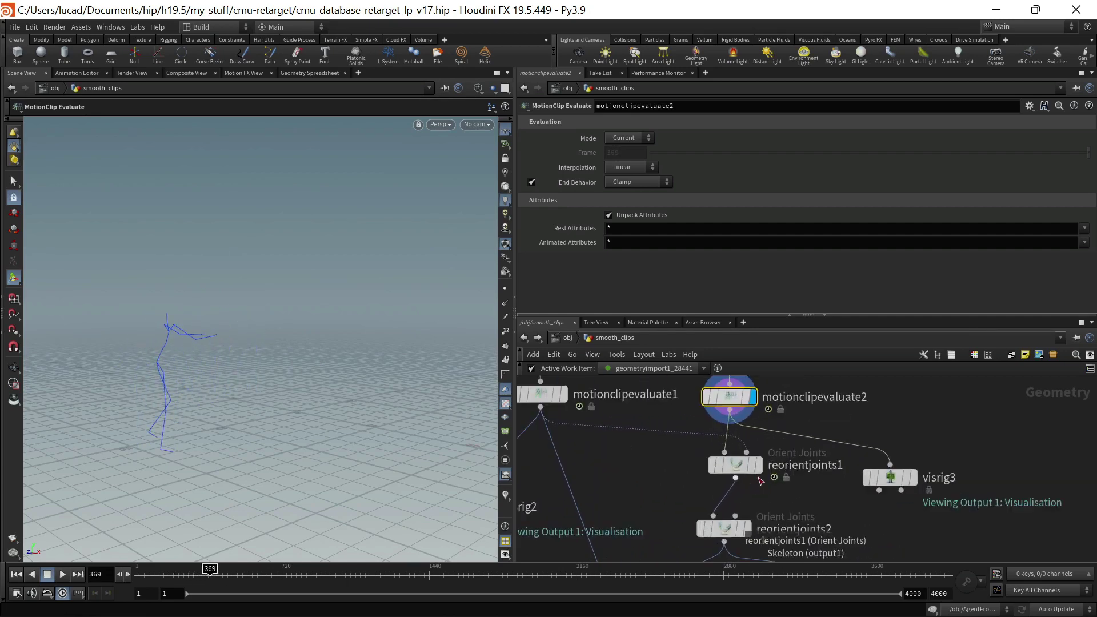
{"action": "left_click", "coordinate": [736, 467]}
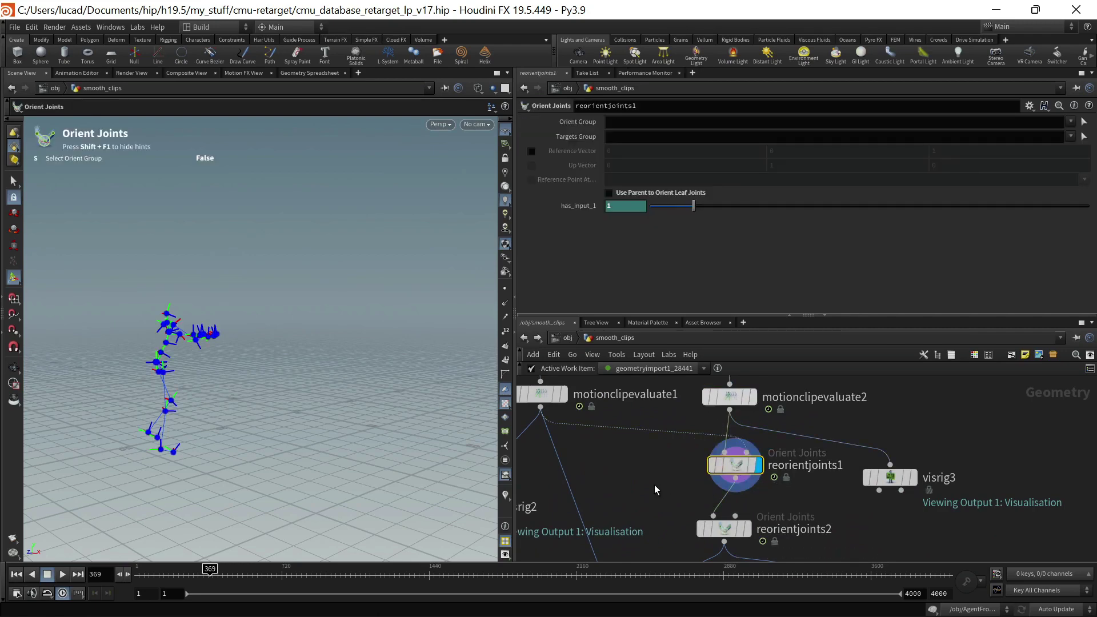
{"action": "scroll", "coordinate": [935, 447], "scroll_direction": "down", "scroll_amount": 6}
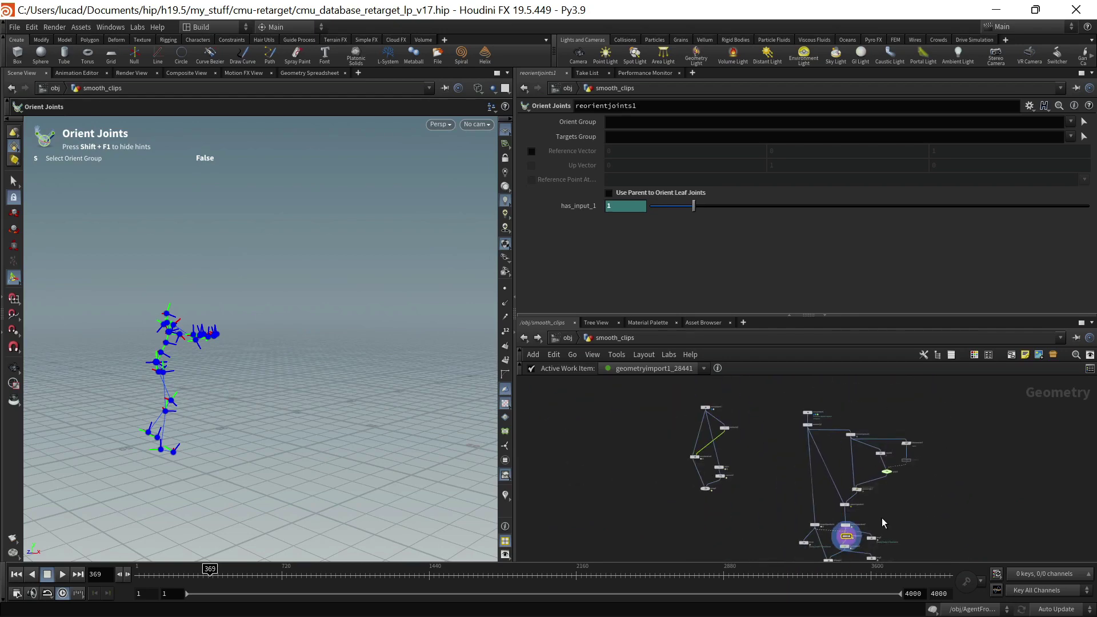
{"action": "scroll", "coordinate": [883, 522], "scroll_direction": "up", "scroll_amount": 5}
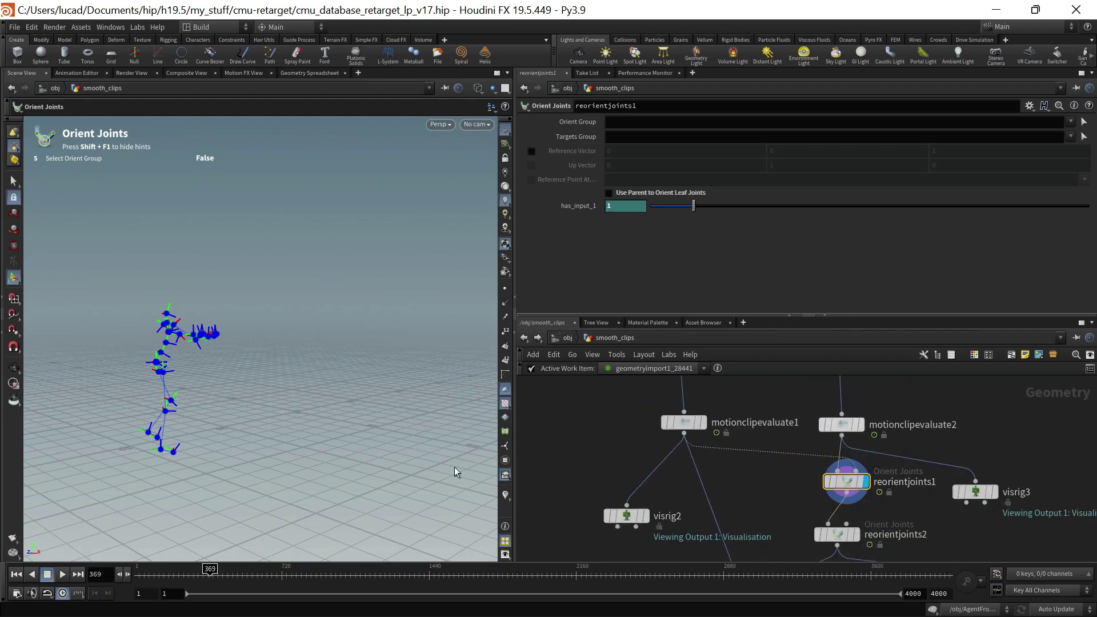
Examine the foot and toe joint orientations of the reorientjoints1 output up close
{"action": "key", "text": "Escape"}
{"action": "mouse_move", "coordinate": [694, 423]}
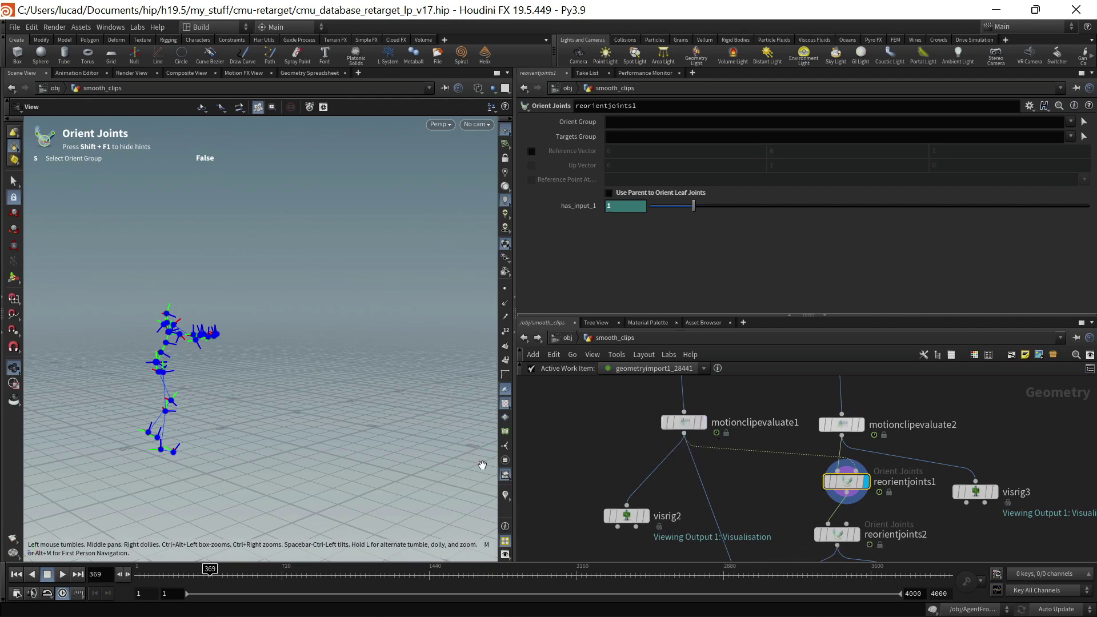
{"action": "left_click_drag", "start_coordinate": [325, 452], "coordinate": [152, 441]}
{"action": "middle_click_drag", "start_coordinate": [356, 437], "coordinate": [120, 458]}
{"action": "right_click_drag", "start_coordinate": [120, 458], "coordinate": [418, 337]}
{"action": "middle_click_drag", "start_coordinate": [418, 336], "coordinate": [295, 376]}
{"action": "left_click_drag", "start_coordinate": [314, 453], "coordinate": [259, 453]}
{"action": "middle_click_drag", "start_coordinate": [480, 443], "coordinate": [240, 473]}
{"action": "right_click_drag", "start_coordinate": [240, 472], "coordinate": [441, 372]}
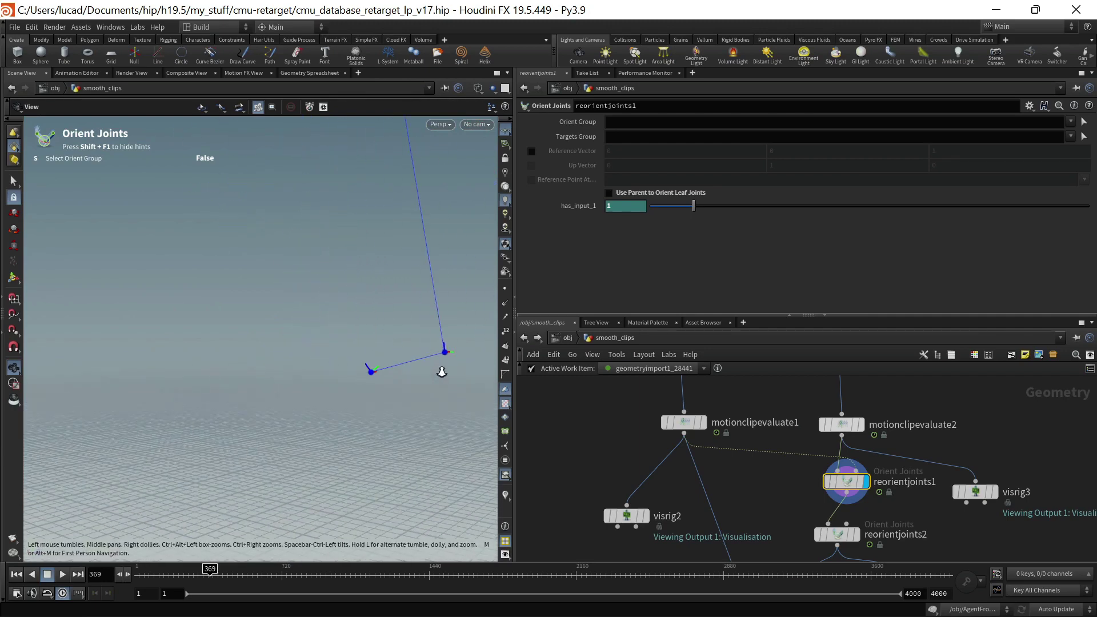
{"action": "middle_click_drag", "start_coordinate": [440, 372], "coordinate": [309, 431]}
{"action": "mouse_move", "coordinate": [309, 430]}
{"action": "left_mouse_down"}
{"action": "mouse_move", "coordinate": [289, 436]}
{"action": "mouse_move", "coordinate": [303, 451]}
{"action": "left_mouse_up"}
Bypass reorientjoints1 and scrub to frame 375 to check the foot joint orientations without it
{"action": "mouse_move", "coordinate": [832, 481]}
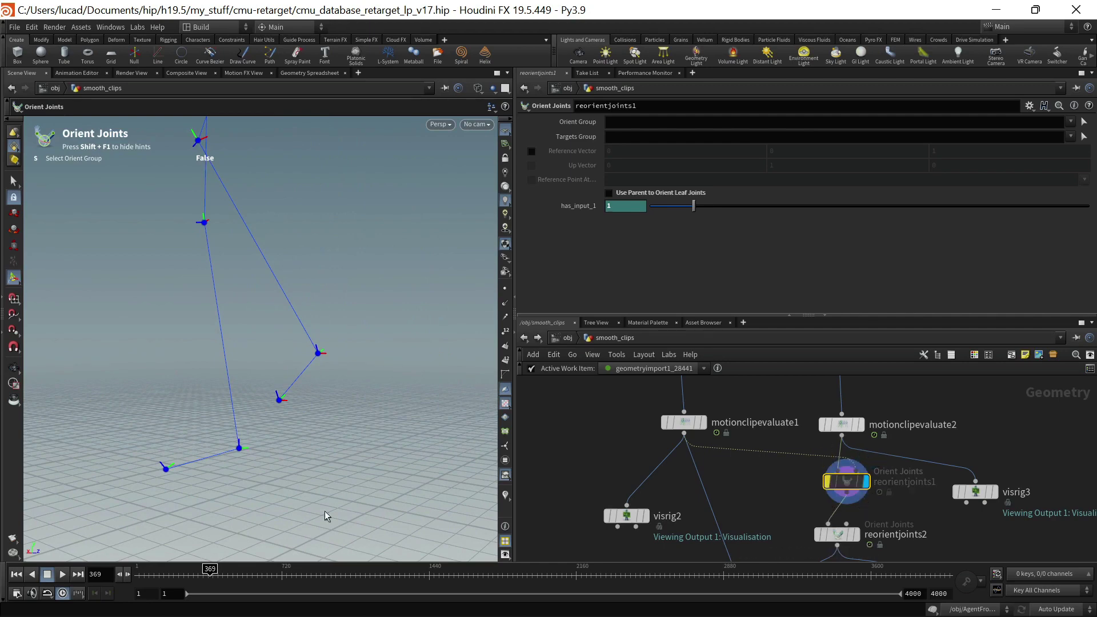
{"action": "left_click_drag", "start_coordinate": [213, 576], "coordinate": [211, 575]}
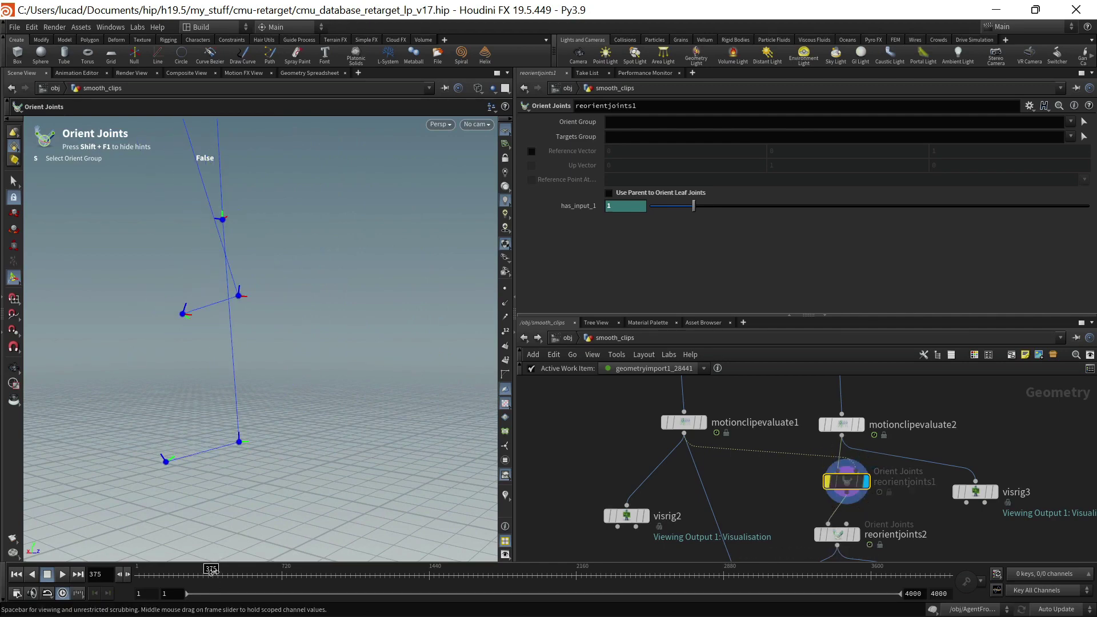
{"action": "scroll", "coordinate": [769, 458], "scroll_direction": "down", "scroll_amount": 10}
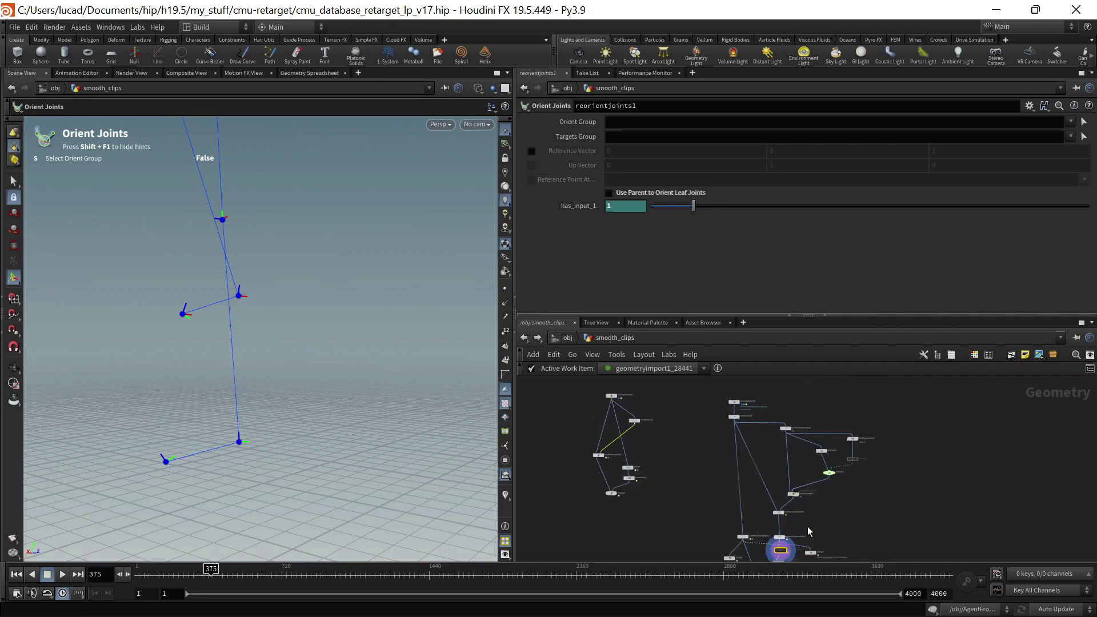
Inspect the whole skeleton at frame 244, and scrub to frame 275 to examine the feet up close
{"action": "left_click_drag", "start_coordinate": [199, 577], "coordinate": [184, 571]}
{"action": "key", "text": "space+g"}
{"action": "right_click_drag", "start_coordinate": [335, 438], "coordinate": [31, 471]}
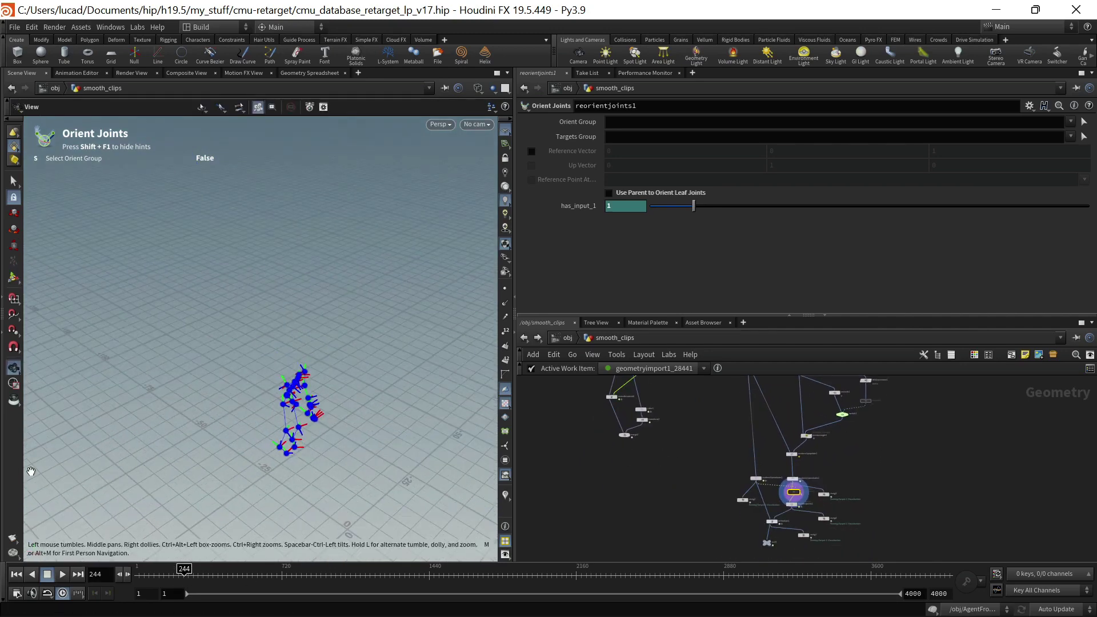
{"action": "middle_click_drag", "start_coordinate": [353, 461], "coordinate": [317, 329]}
{"action": "left_click_drag", "start_coordinate": [182, 573], "coordinate": [191, 573]}
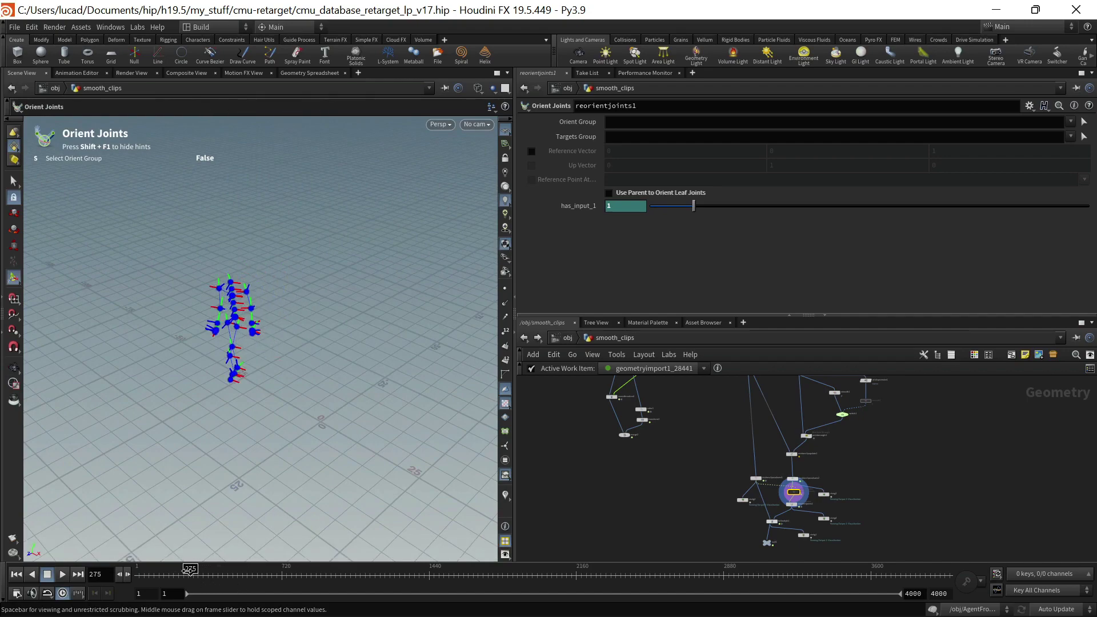
{"action": "left_click_drag", "start_coordinate": [235, 441], "coordinate": [208, 394]}
{"action": "right_click_drag", "start_coordinate": [223, 374], "coordinate": [360, 321]}
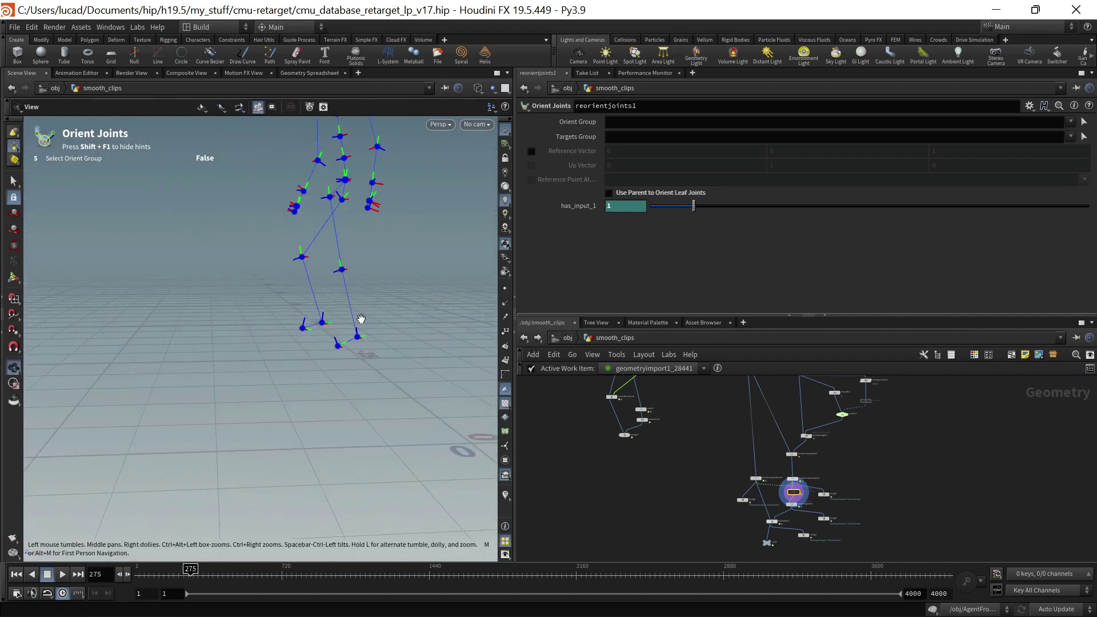
{"action": "middle_click_drag", "start_coordinate": [360, 320], "coordinate": [216, 405]}
{"action": "scroll", "coordinate": [355, 326], "scroll_direction": "up", "scroll_amount": 5}
{"action": "scroll", "coordinate": [785, 512], "scroll_direction": "up", "scroll_amount": 5}
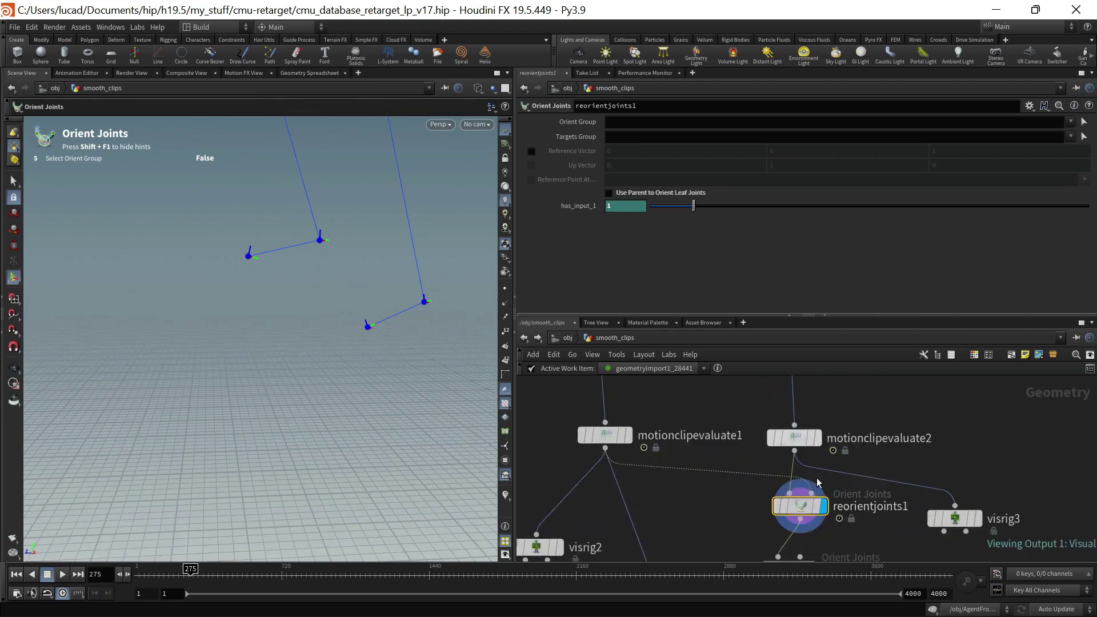
Display and select the reorientjoints2 node to inspect the reoriented left and right toe joints
{"action": "mouse_move", "coordinate": [775, 510]}
{"action": "scroll", "coordinate": [889, 534], "scroll_direction": "down", "scroll_amount": 3}
{"action": "middle_click_drag", "start_coordinate": [892, 536], "coordinate": [892, 474]}
{"action": "scroll", "coordinate": [846, 496], "scroll_direction": "up", "scroll_amount": 2}
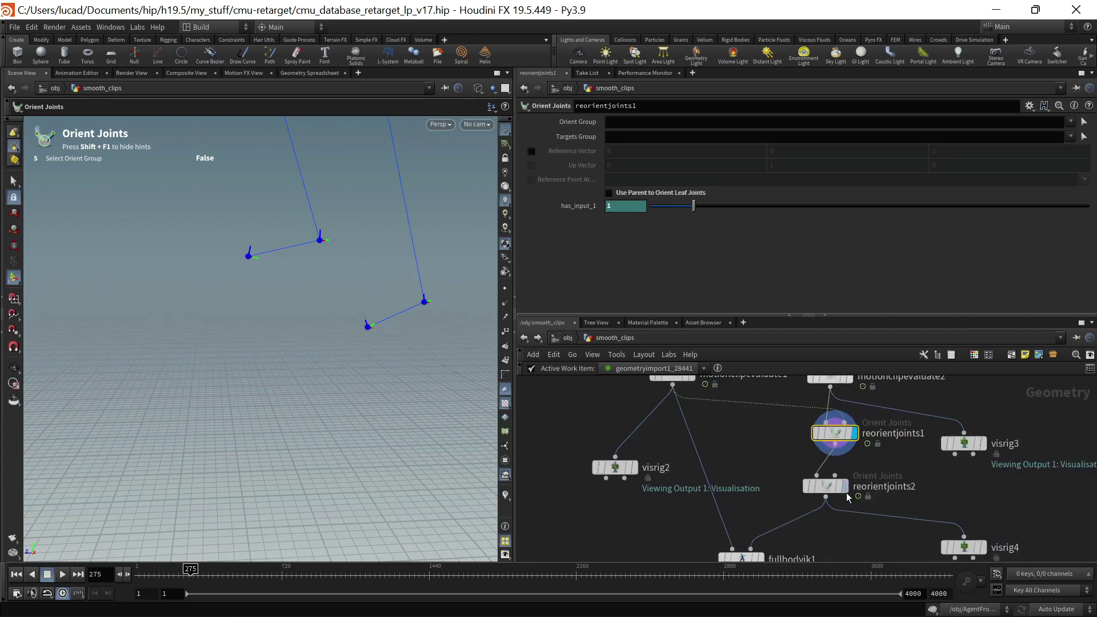
{"action": "left_click", "coordinate": [826, 486]}
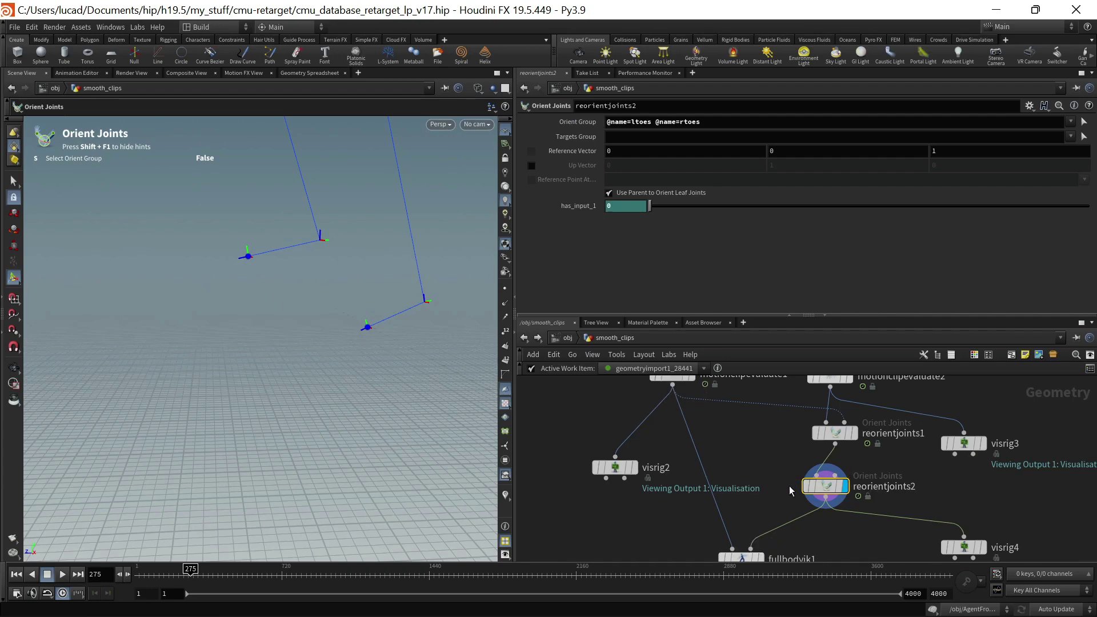
{"action": "mouse_move", "coordinate": [811, 490]}
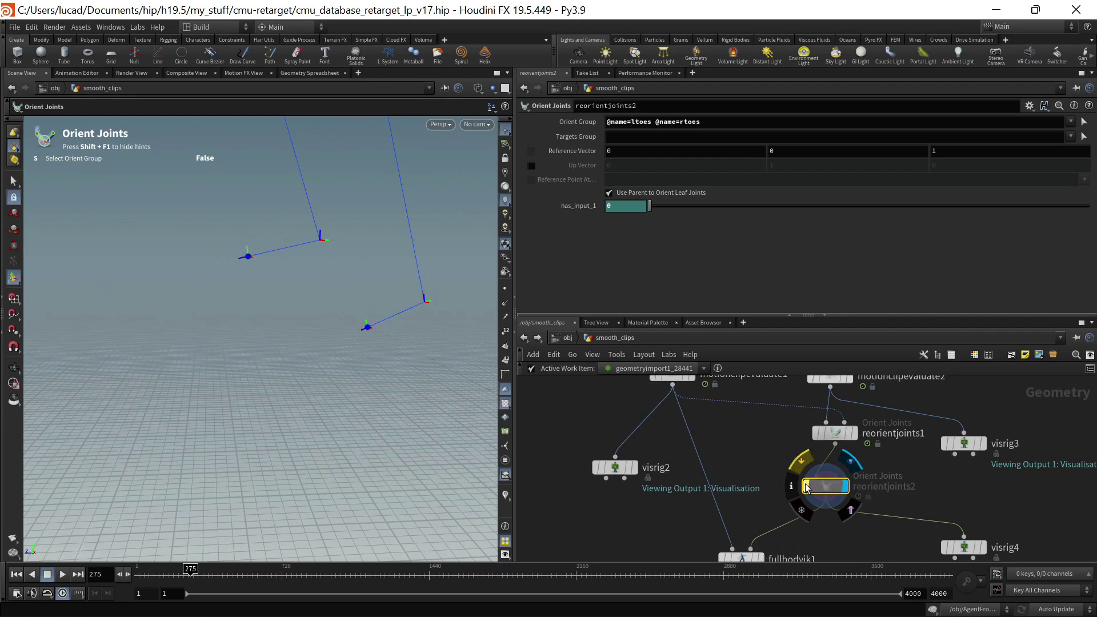
Display and select fullbodyik1, frame the whole skeleton, and scrub to frame 261 to inspect the solved pose from the side
{"action": "scroll", "coordinate": [772, 461], "scroll_direction": "down", "scroll_amount": 4}
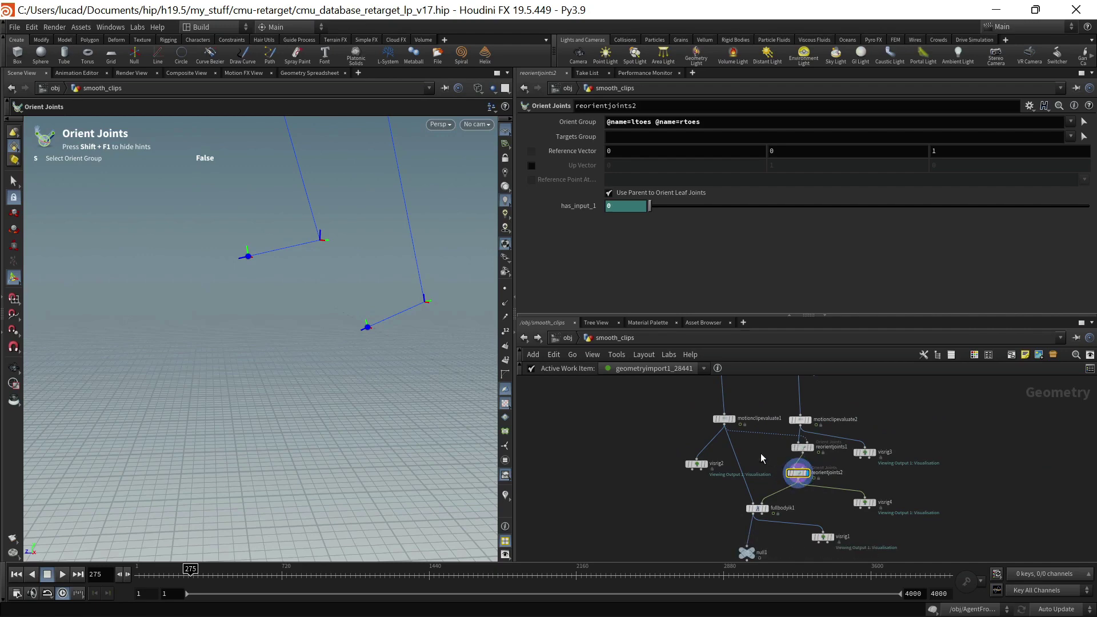
{"action": "scroll", "coordinate": [762, 505], "scroll_direction": "up", "scroll_amount": 4}
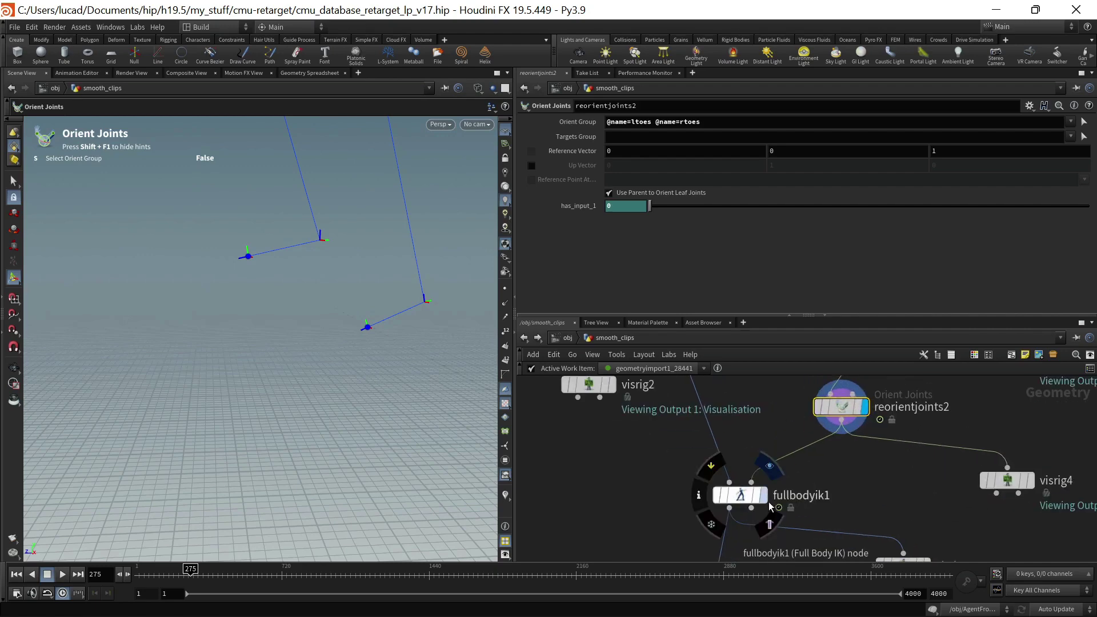
{"action": "left_click", "coordinate": [764, 499]}
{"action": "key", "text": "space"}
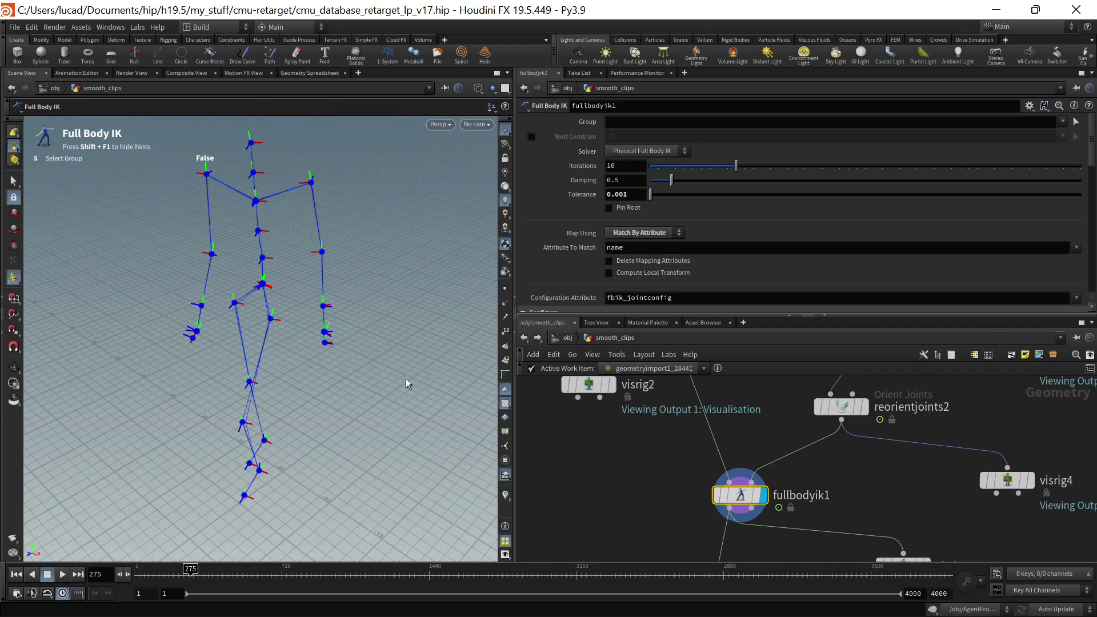
{"action": "scroll", "coordinate": [686, 486], "scroll_direction": "down", "scroll_amount": 5}
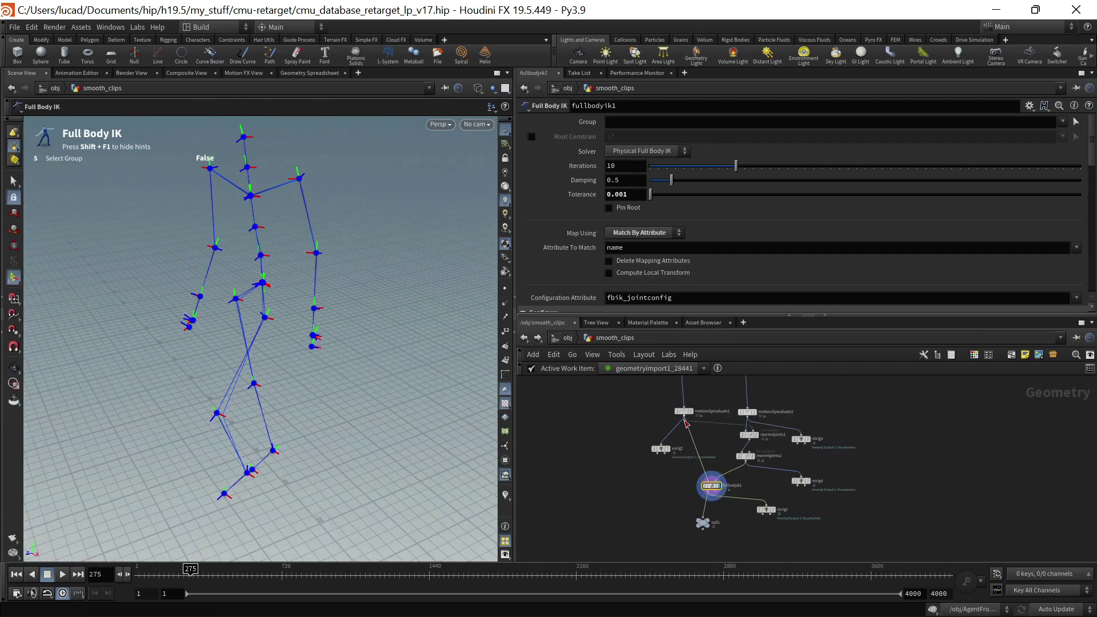
{"action": "scroll", "coordinate": [713, 490], "scroll_direction": "up", "scroll_amount": 3}
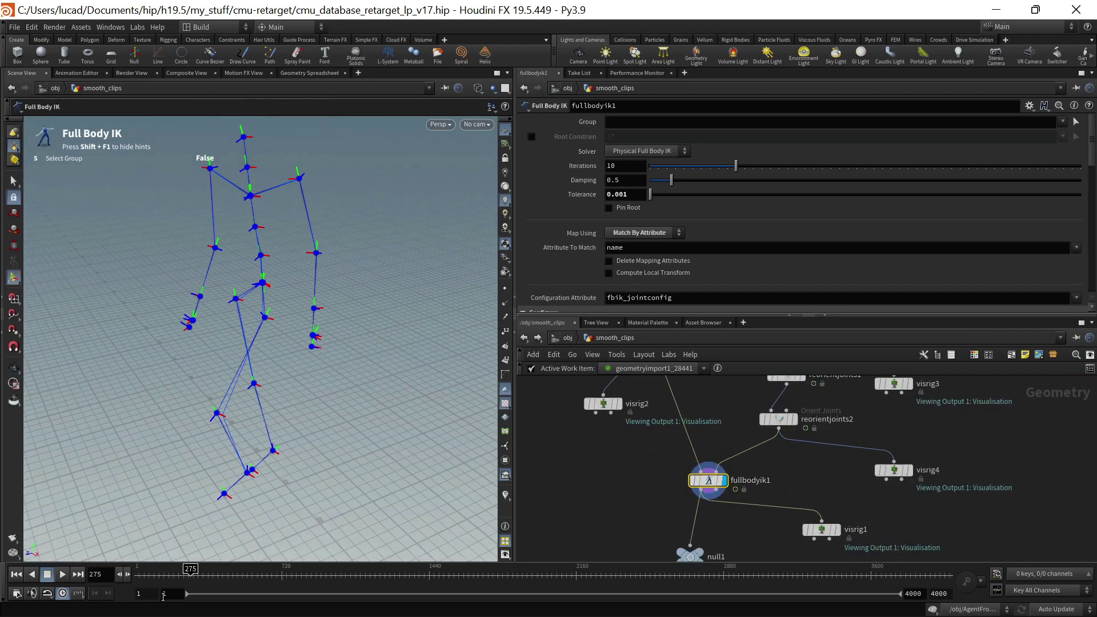
{"action": "mouse_move", "coordinate": [178, 575]}
{"action": "left_mouse_down"}
{"action": "mouse_move", "coordinate": [197, 576]}
{"action": "mouse_move", "coordinate": [187, 576]}
{"action": "left_mouse_up"}
{"action": "key", "text": "space+g"}
{"action": "left_click_drag", "start_coordinate": [320, 460], "coordinate": [389, 450], "text": "alt"}
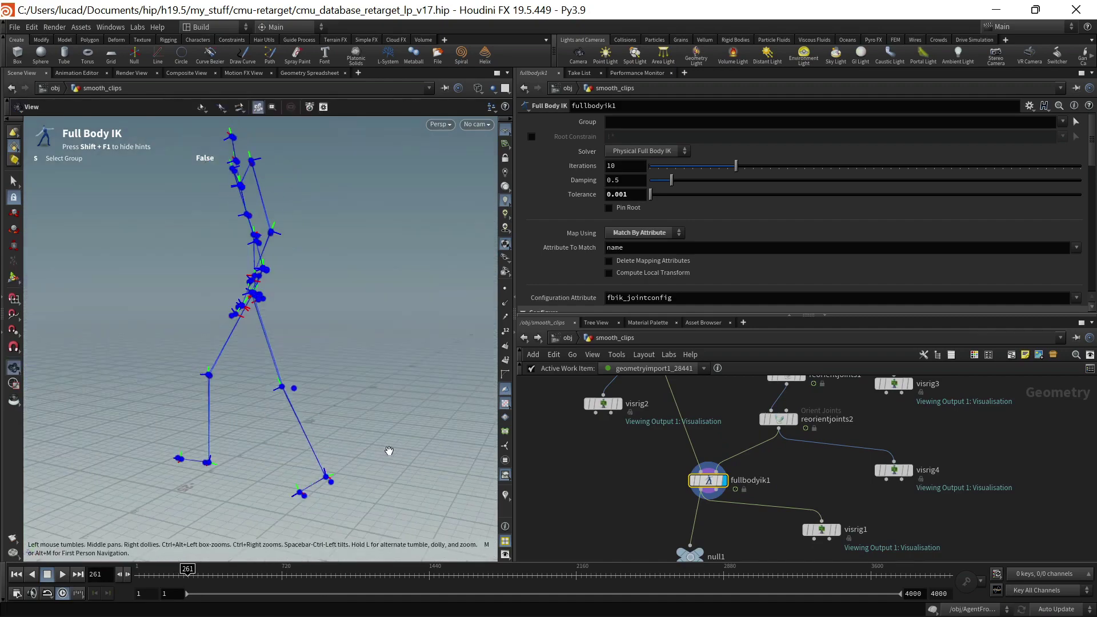
Display and select the null1 node below fullbodyik1 and frame the final skeleton in the viewport
{"action": "scroll", "coordinate": [779, 519], "scroll_direction": "down", "scroll_amount": 4}
{"action": "scroll", "coordinate": [737, 539], "scroll_direction": "up", "scroll_amount": 5}
{"action": "left_click", "coordinate": [759, 504]}
{"action": "left_click", "coordinate": [737, 527]}
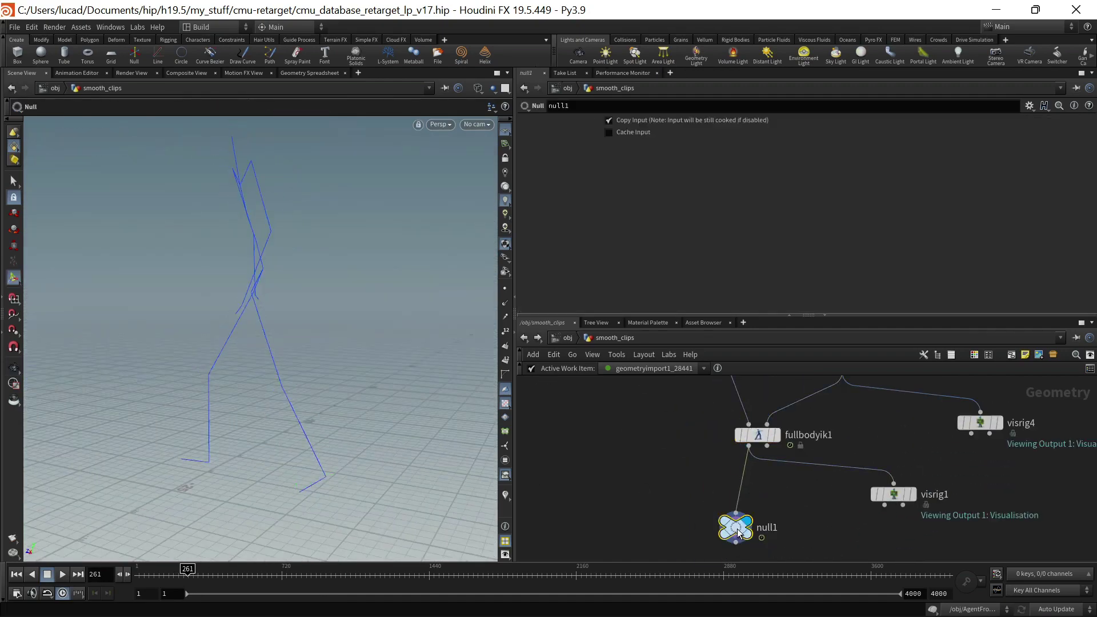
{"action": "key", "text": "space+g"}
Select the smoothmotion4 node in the separate branch to show its Smooth Motion parameters, keeping null1 displayed
{"action": "scroll", "coordinate": [692, 454], "scroll_direction": "down", "scroll_amount": 6}
{"action": "scroll", "coordinate": [675, 465], "scroll_direction": "down", "scroll_amount": 5}
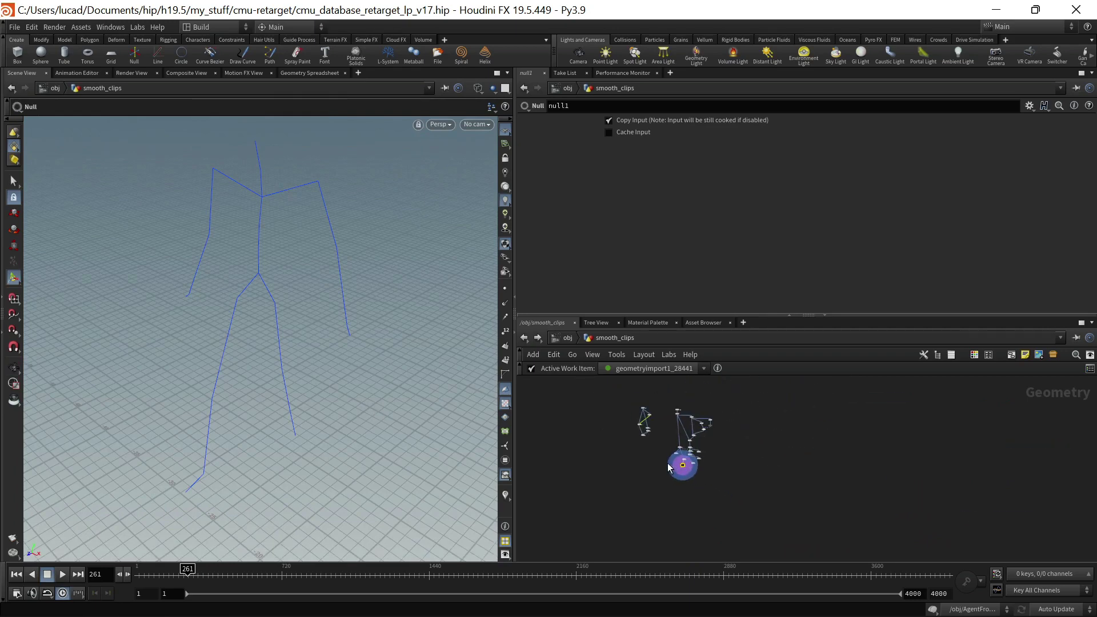
{"action": "middle_click_drag", "start_coordinate": [669, 465], "coordinate": [736, 517]}
{"action": "scroll", "coordinate": [722, 481], "scroll_direction": "up", "scroll_amount": 4}
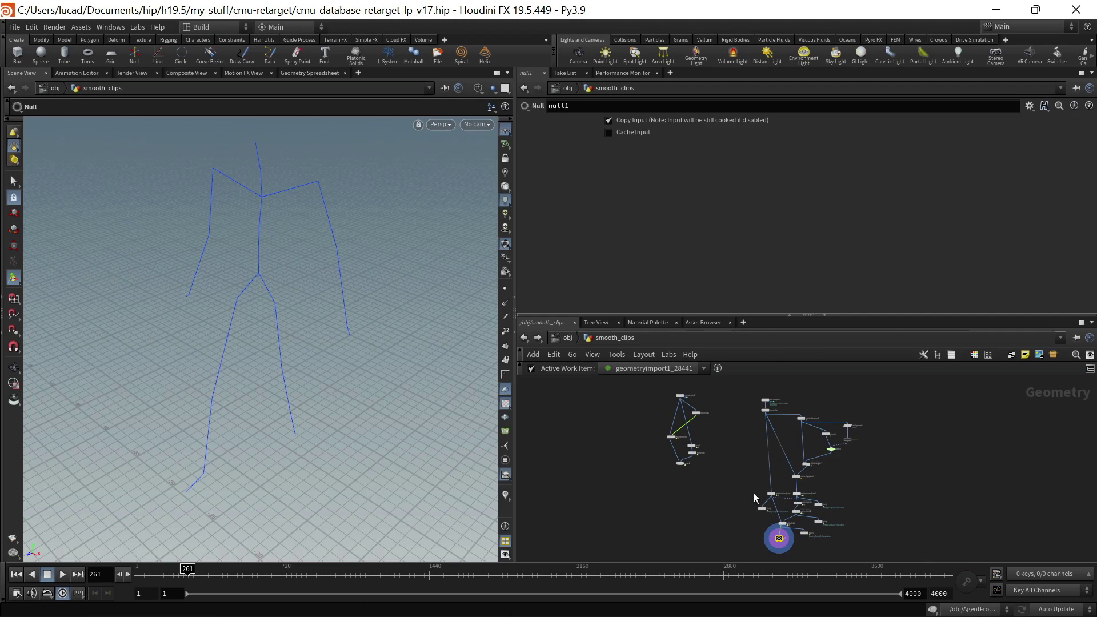
{"action": "scroll", "coordinate": [657, 431], "scroll_direction": "up", "scroll_amount": 5}
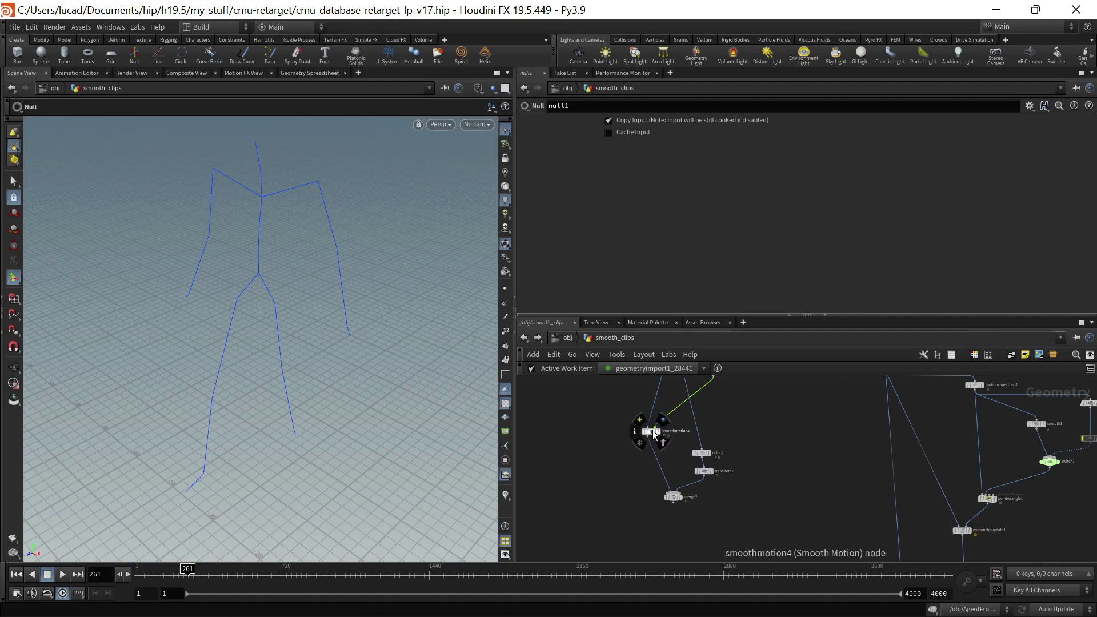
{"action": "left_click", "coordinate": [653, 430]}
{"action": "scroll", "coordinate": [755, 489], "scroll_direction": "down", "scroll_amount": 5}
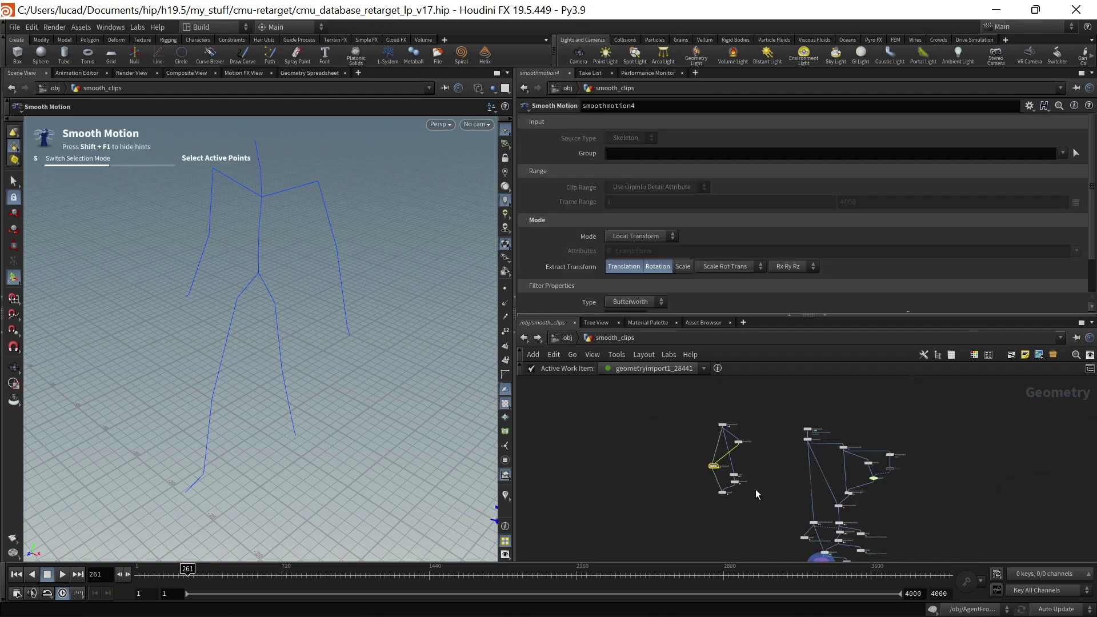